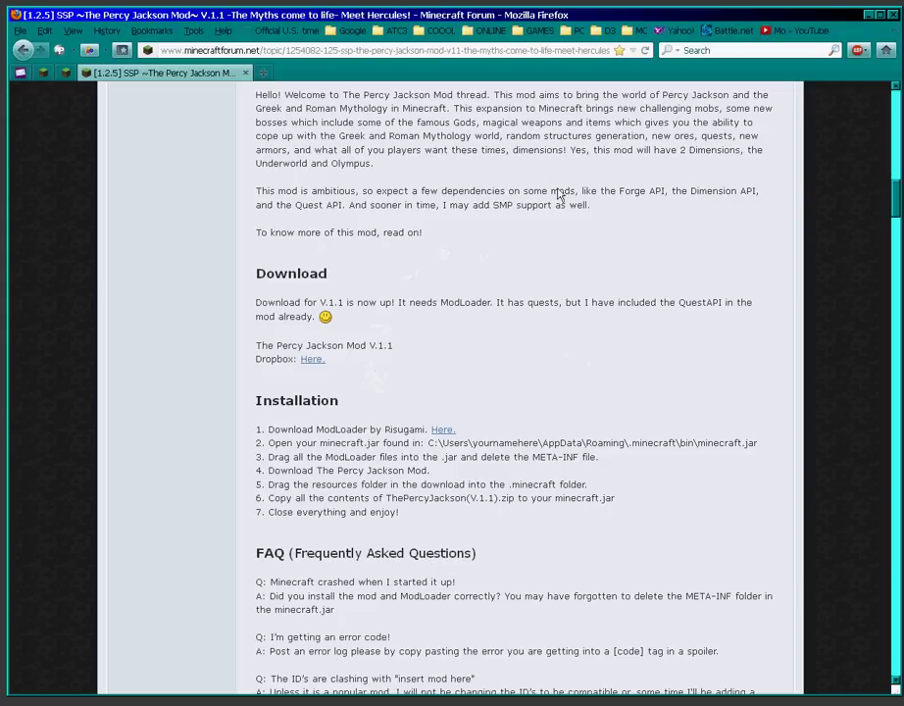
# - Examine the Percy Jackson Mod forum post's bug notes, download section and ModLoader installation instructions
pyautogui.scroll(5, 666, 216)
pyautogui.scroll(5, 702, 236)
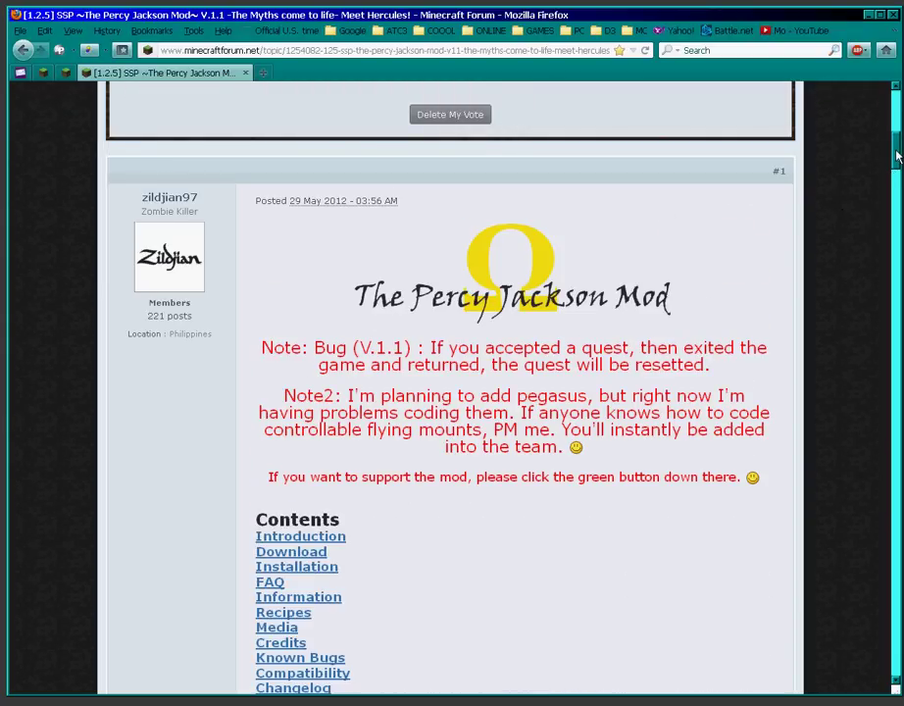
pyautogui.scroll(-2, 398, 225)
pyautogui.moveTo(266, 255); pyautogui.dragTo(742, 392)
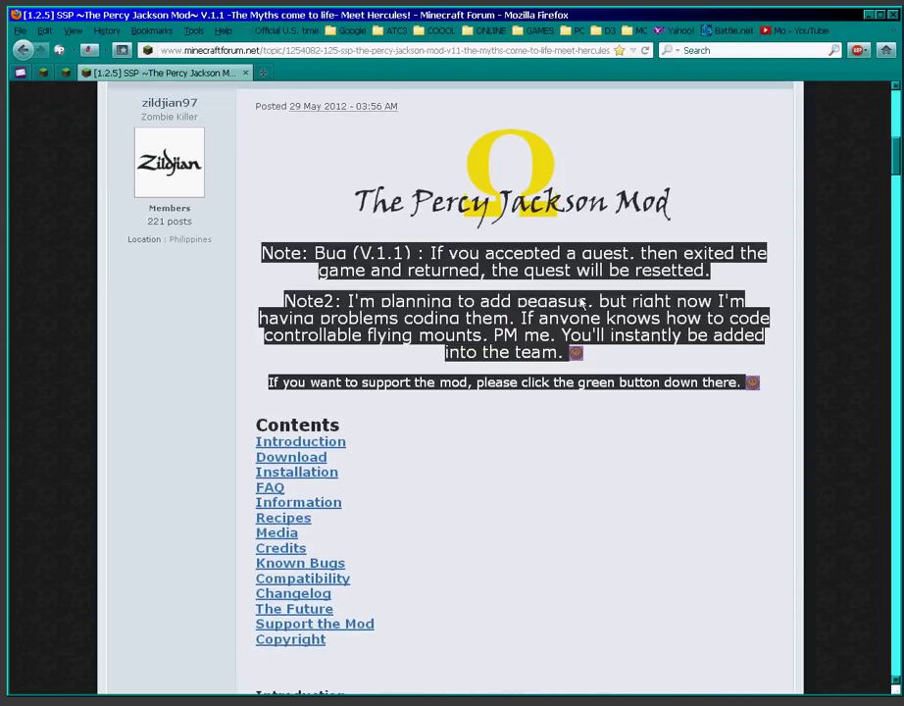
pyautogui.click(411, 325)
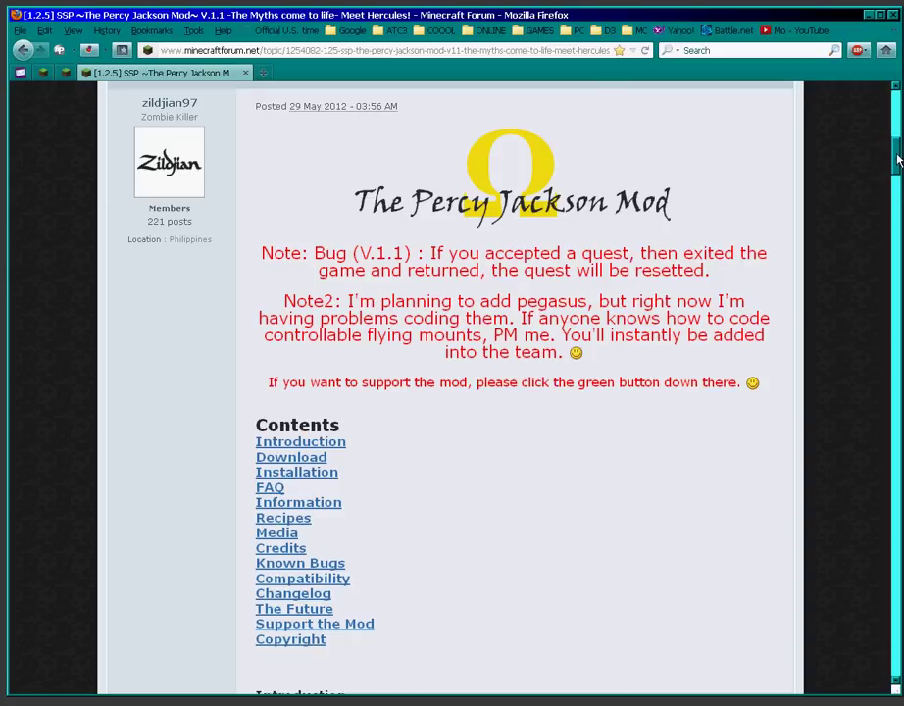
pyautogui.moveTo(896, 158); pyautogui.dragTo(896, 199)
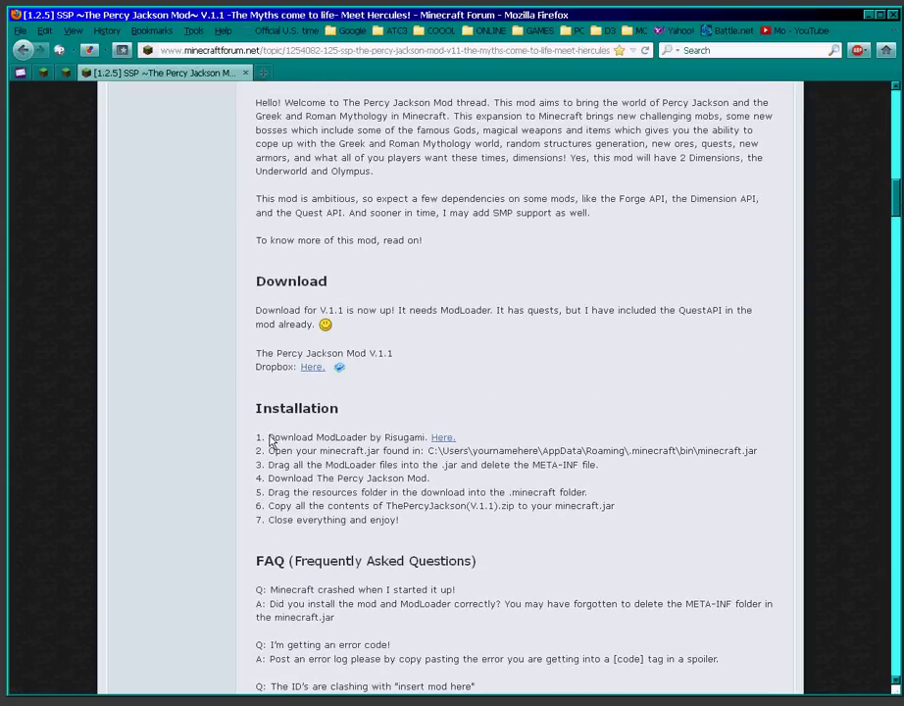
pyautogui.moveTo(268, 441); pyautogui.dragTo(429, 444)
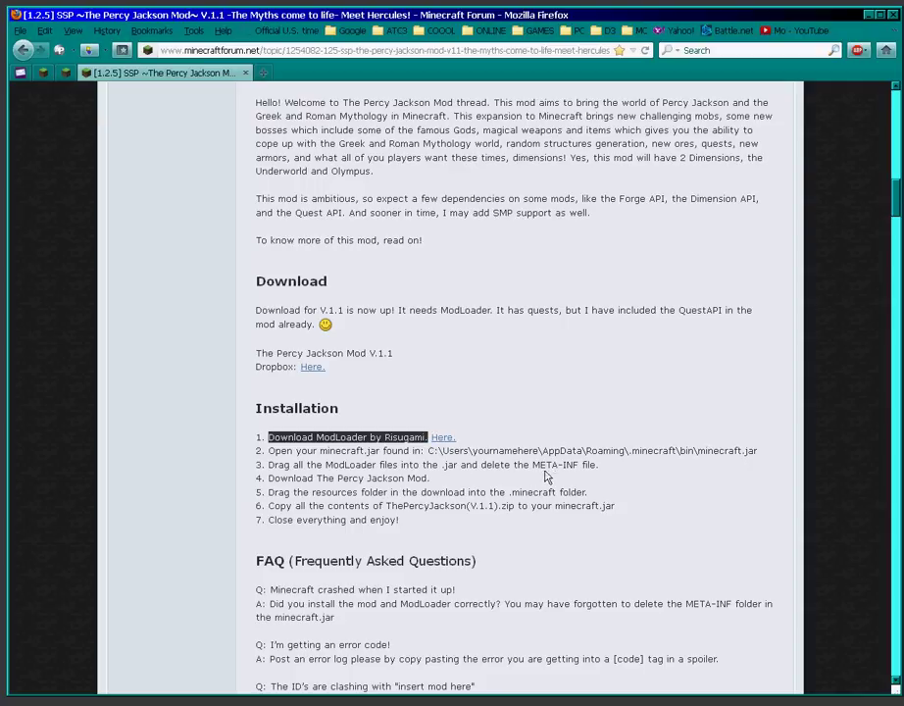
pyautogui.click(427, 465)
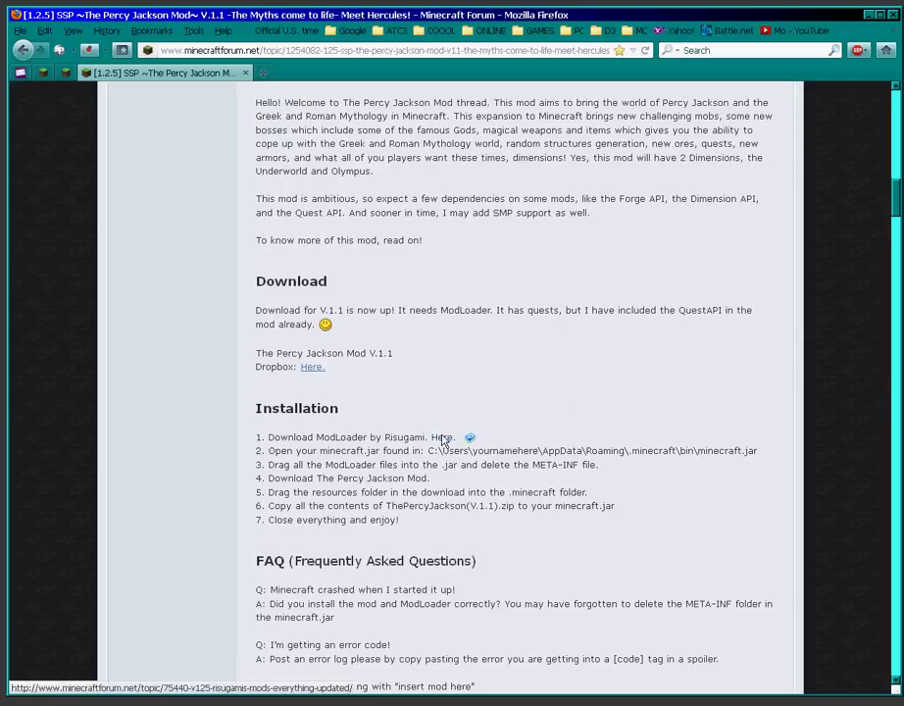
pyautogui.moveTo(888, 203); pyautogui.dragTo(896, 160)
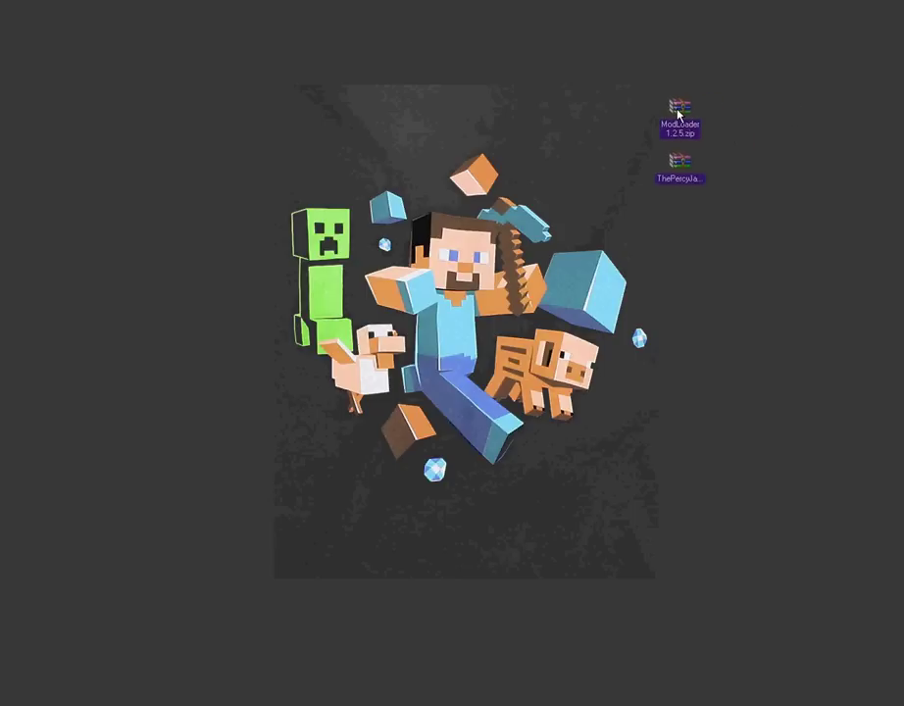
# - Reposition the two mod archives on the desktop and open the %appdata% folder in the file browser
pyautogui.moveTo(676, 172); pyautogui.dragTo(569, 182)
pyautogui.click(677, 274)
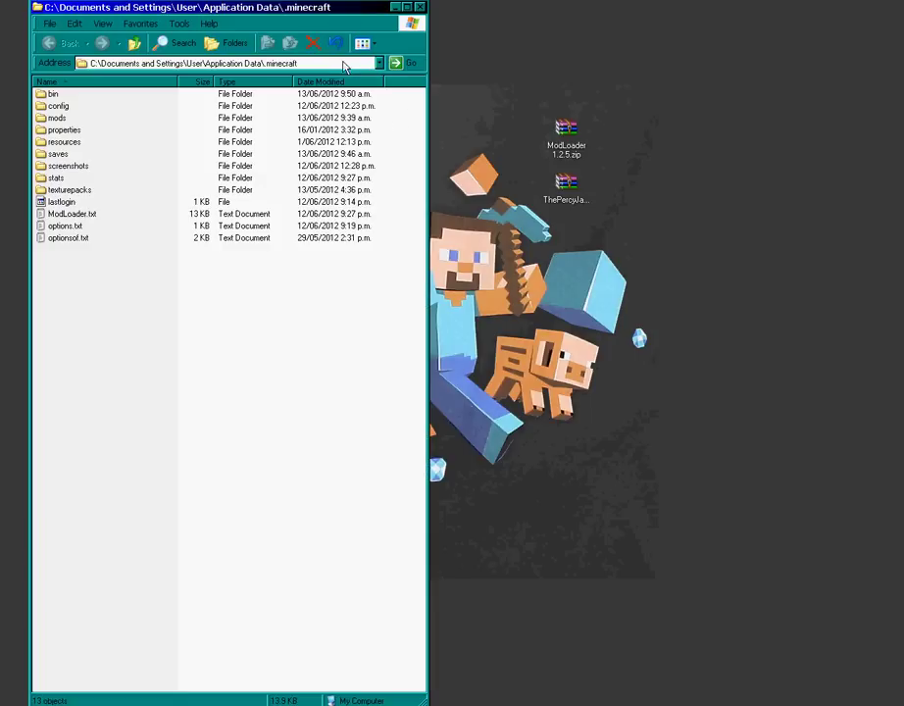
pyautogui.click(317, 62)
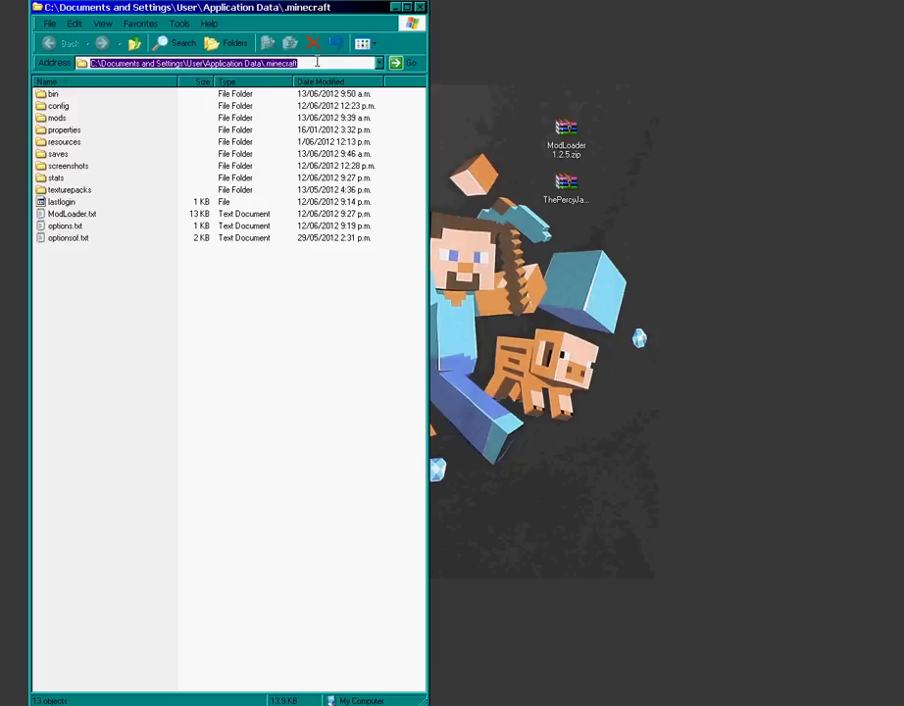
pyautogui.write('%')
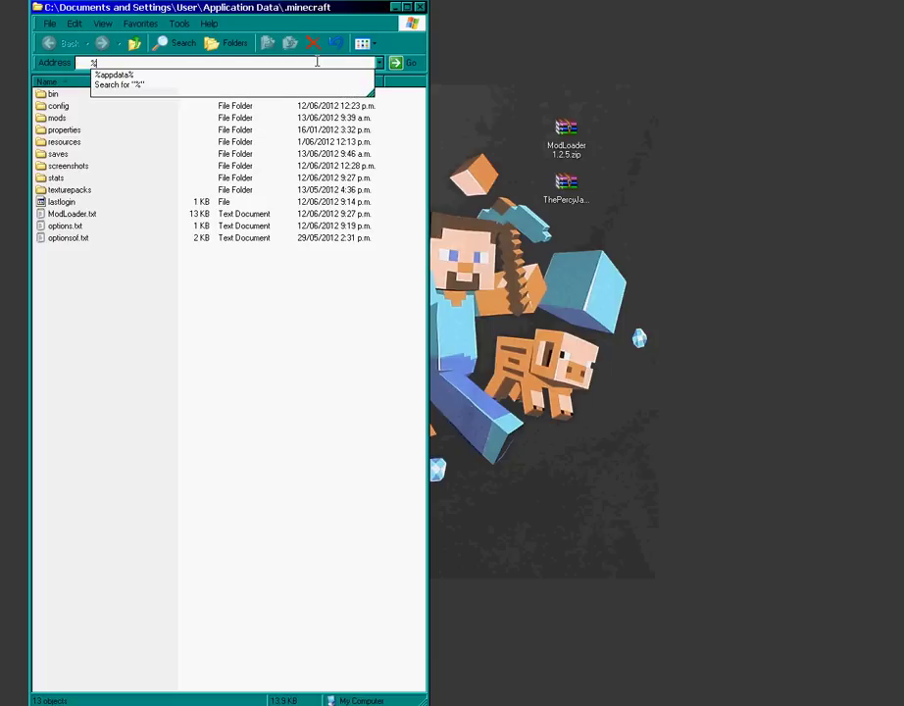
pyautogui.write('appdata%')
pyautogui.press('Return')
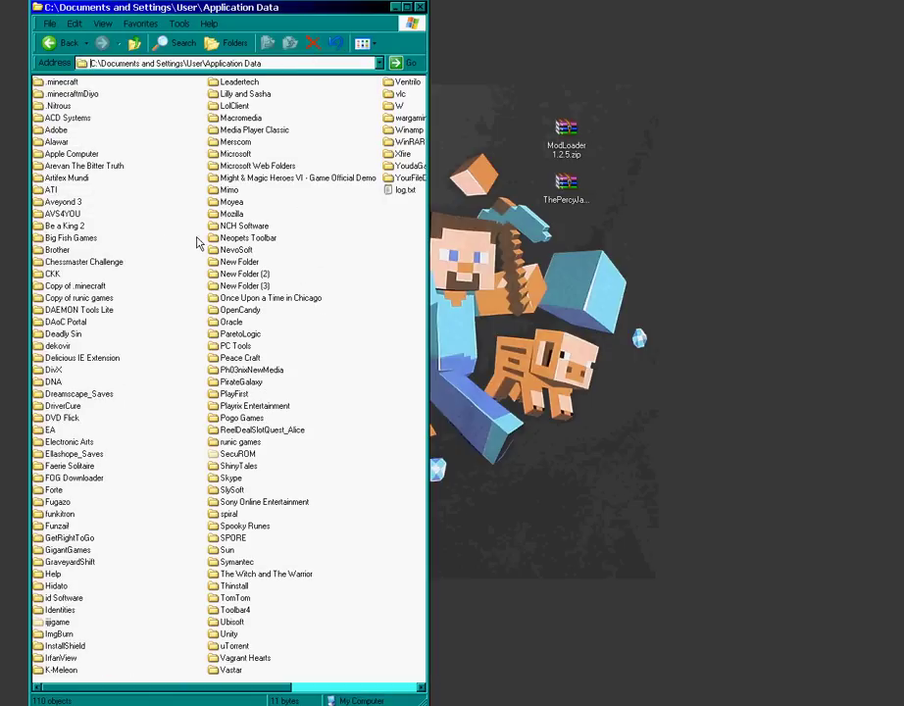
# - Go into the .minecraft folder's bin subfolder and open minecraft.jar in WinRAR
pyautogui.click(61, 83)
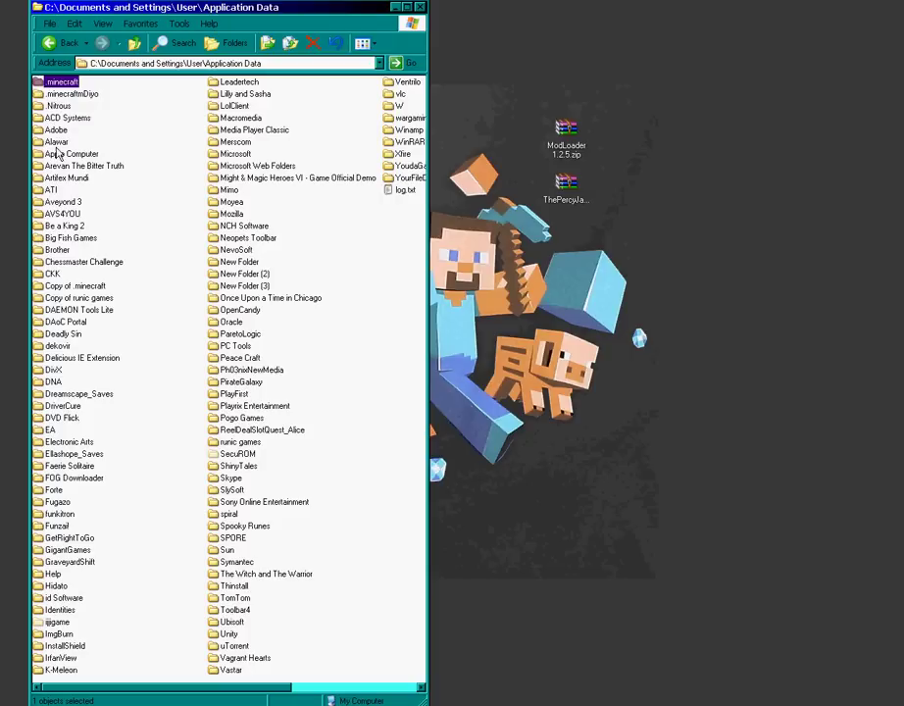
pyautogui.doubleClick(49, 82)
pyautogui.click(51, 94)
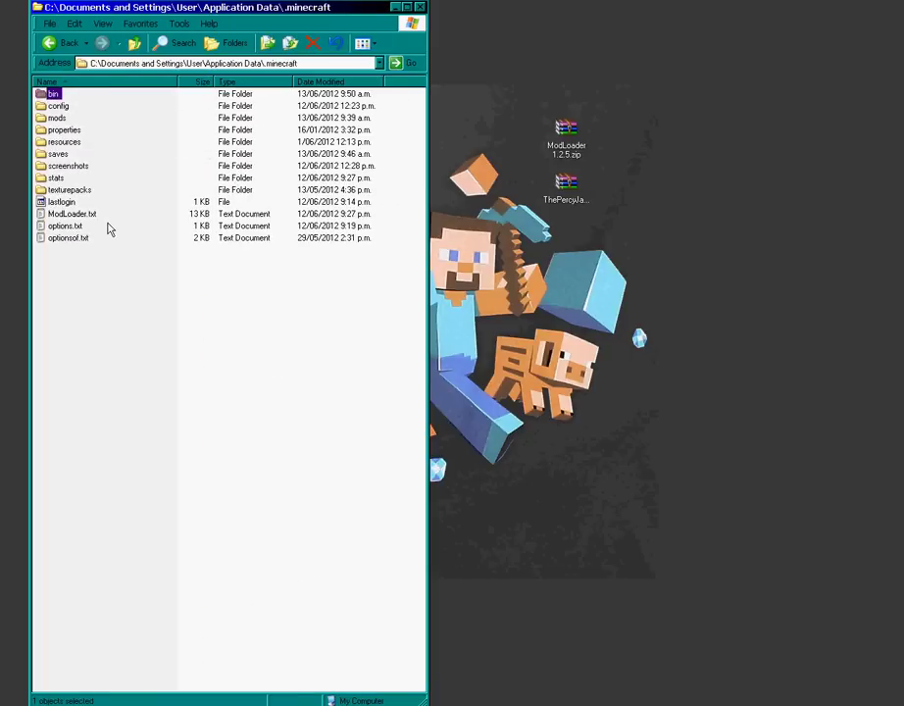
pyautogui.doubleClick(51, 94)
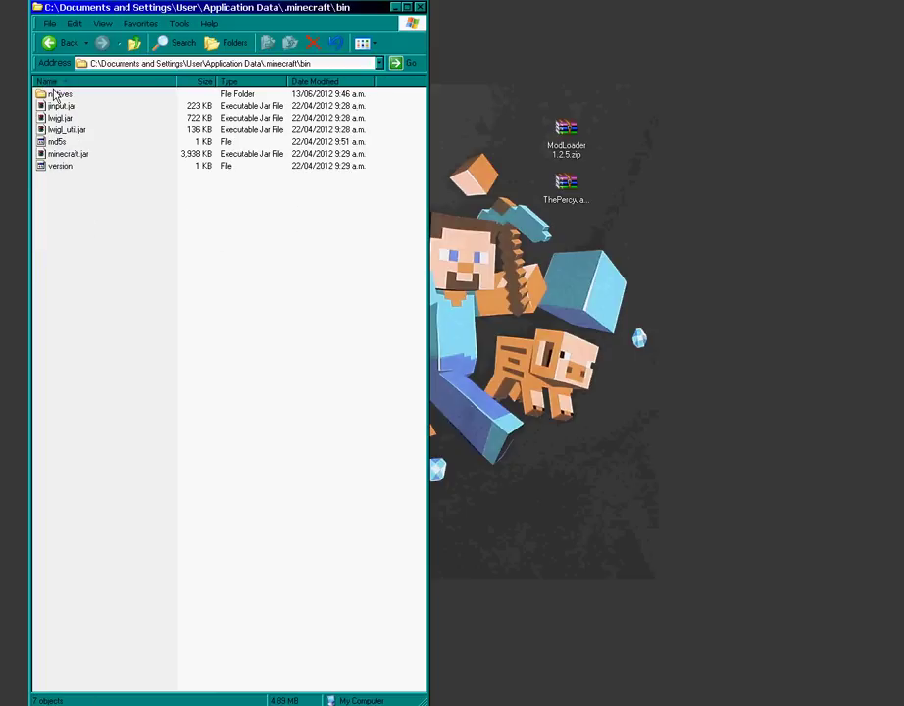
pyautogui.click(79, 155)
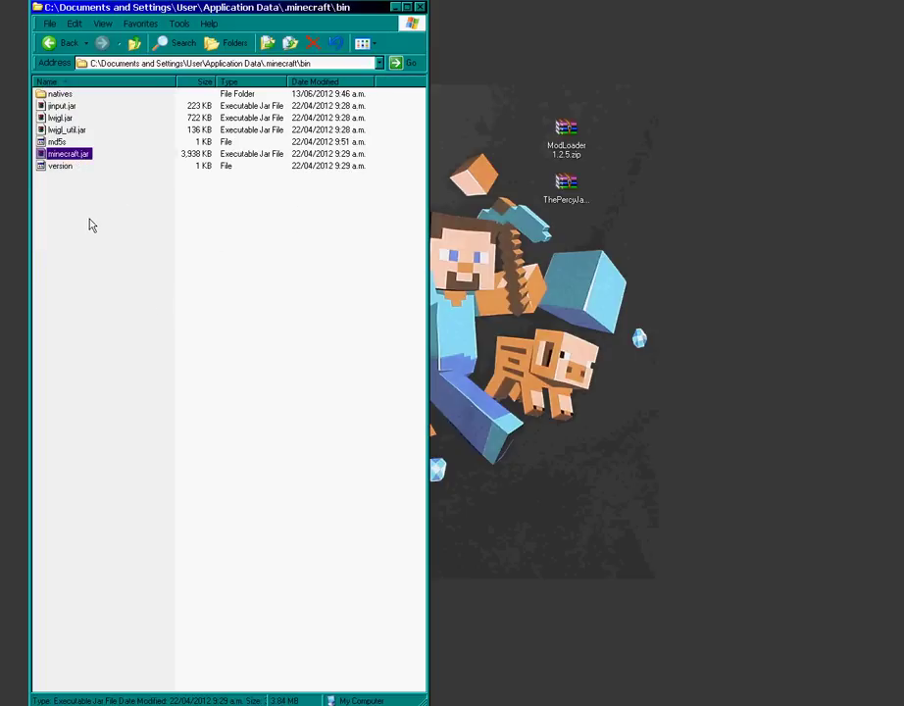
pyautogui.doubleClick(83, 158)
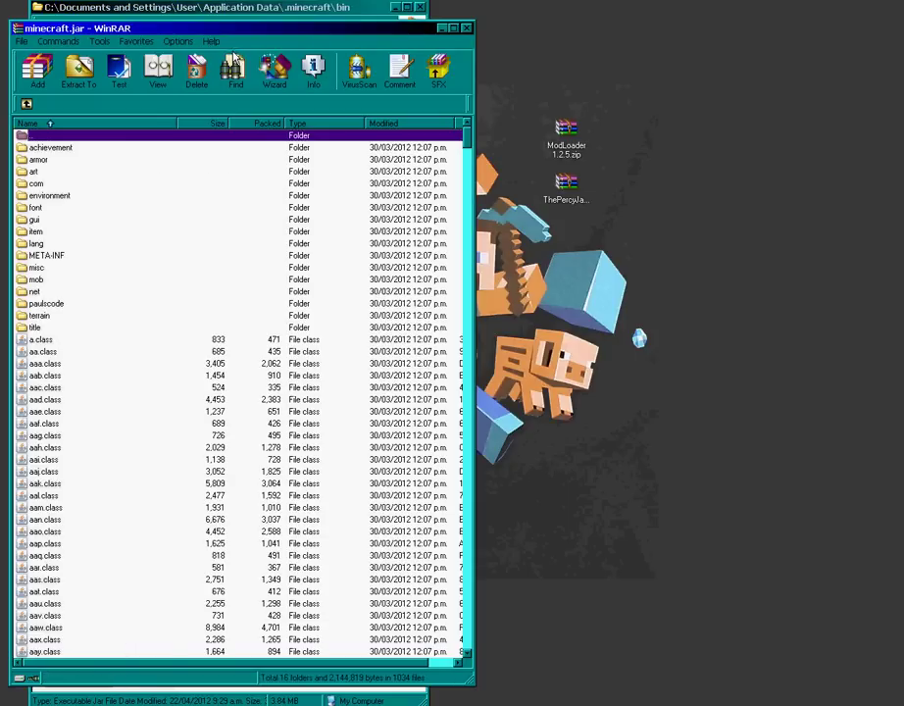
# - Delete the META-INF folder from minecraft.jar and confirm the deletion
pyautogui.click(51, 256)
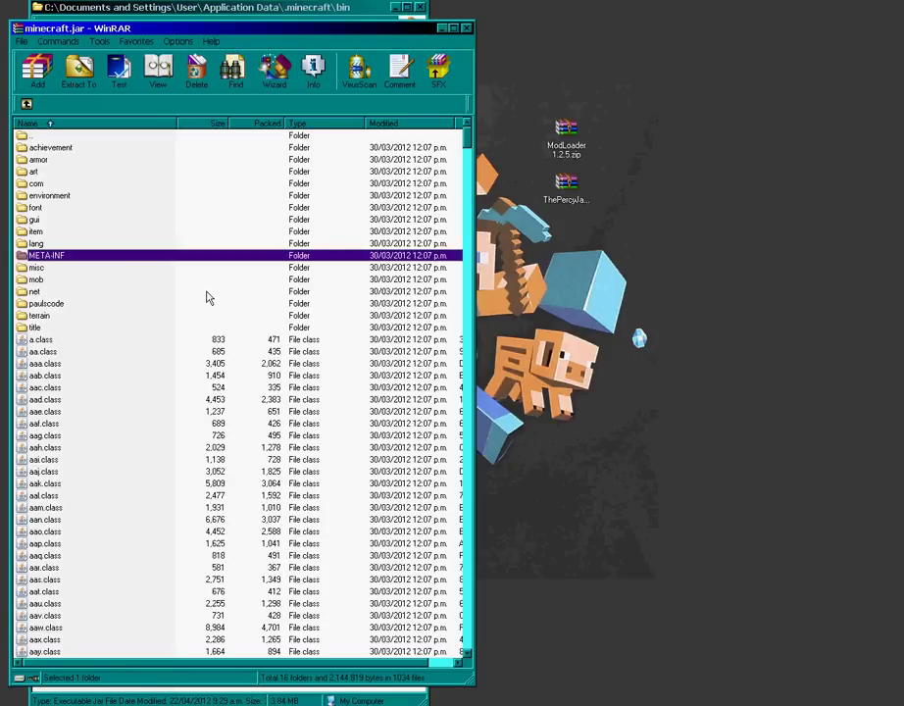
pyautogui.rightClick(48, 256)
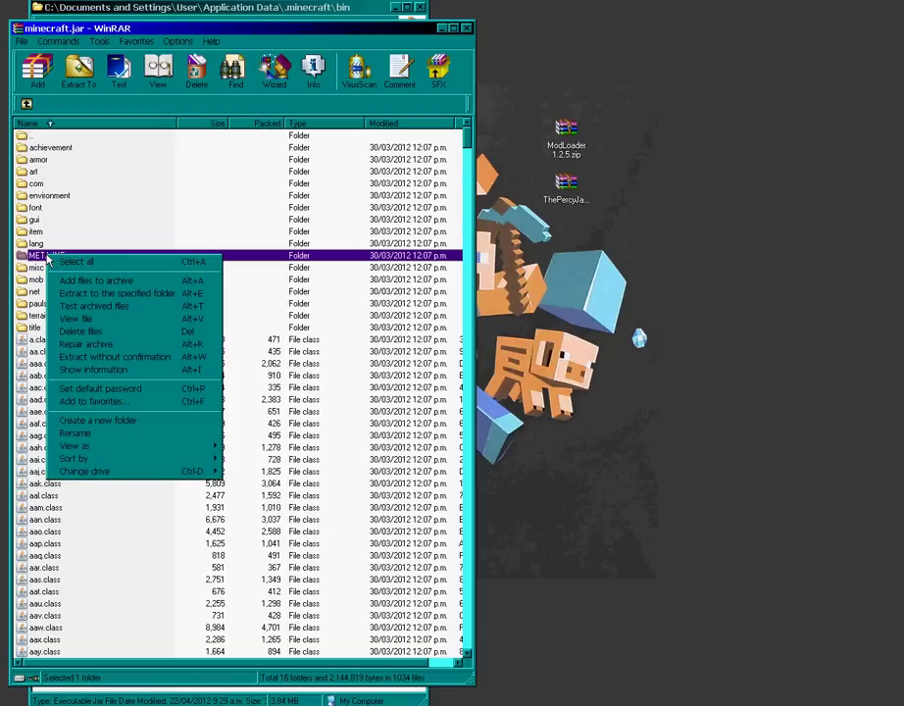
pyautogui.click(80, 331)
pyautogui.click(431, 376)
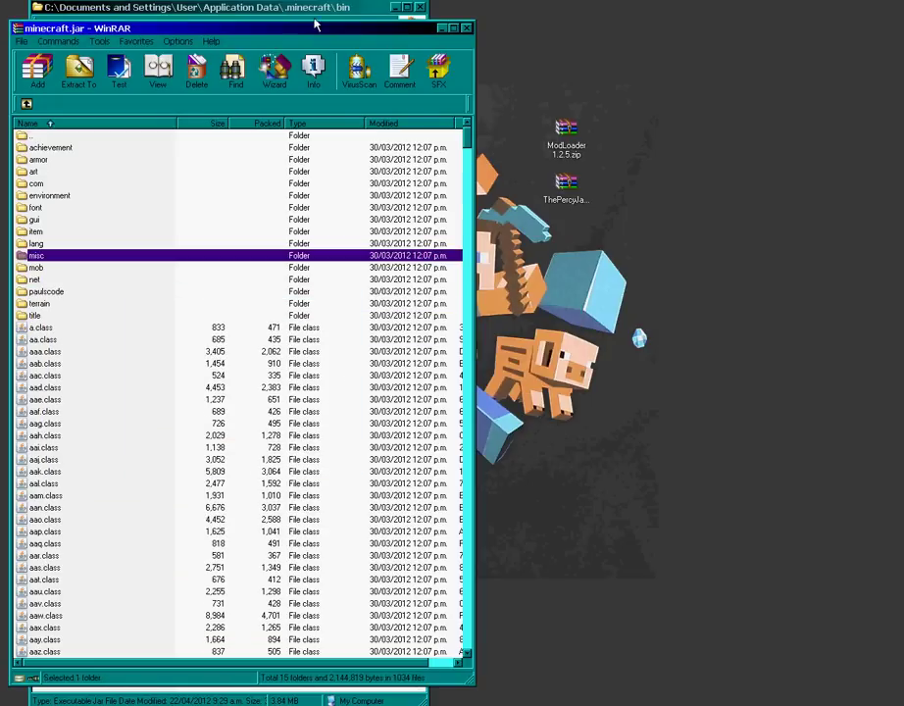
# - Open ModLoader 1.2.5.zip from the desktop and arrange its window beside the minecraft.jar archive
pyautogui.moveTo(317, 32); pyautogui.dragTo(316, 21)
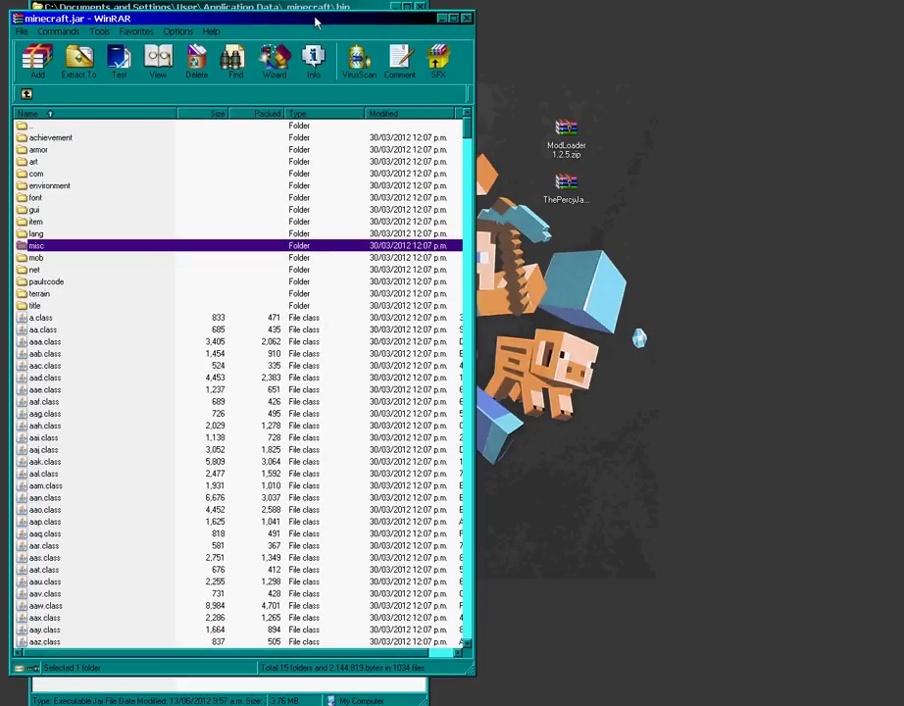
pyautogui.click(566, 172)
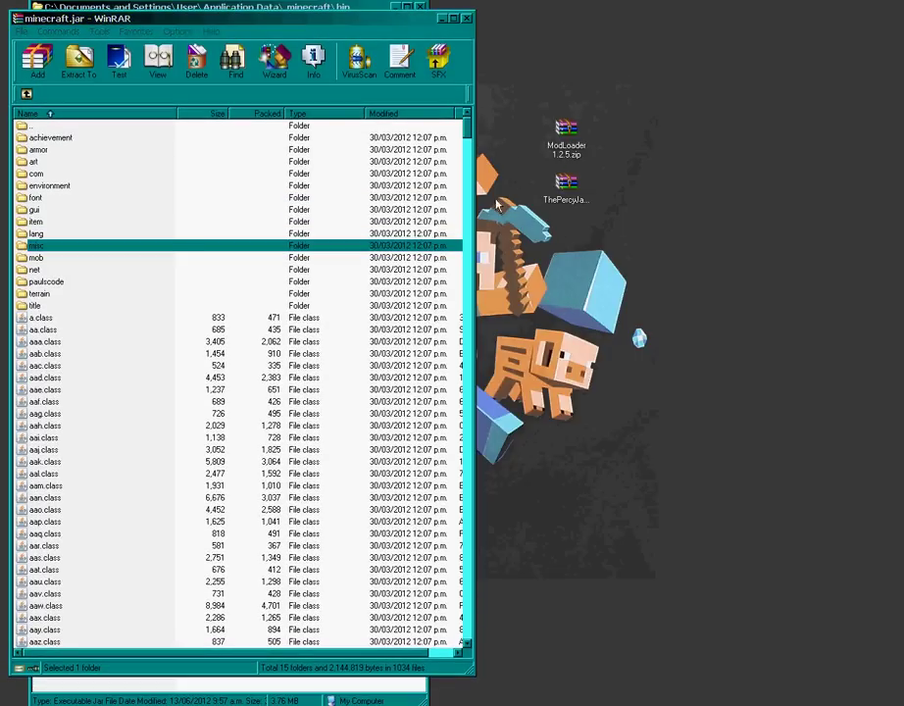
pyautogui.doubleClick(563, 133)
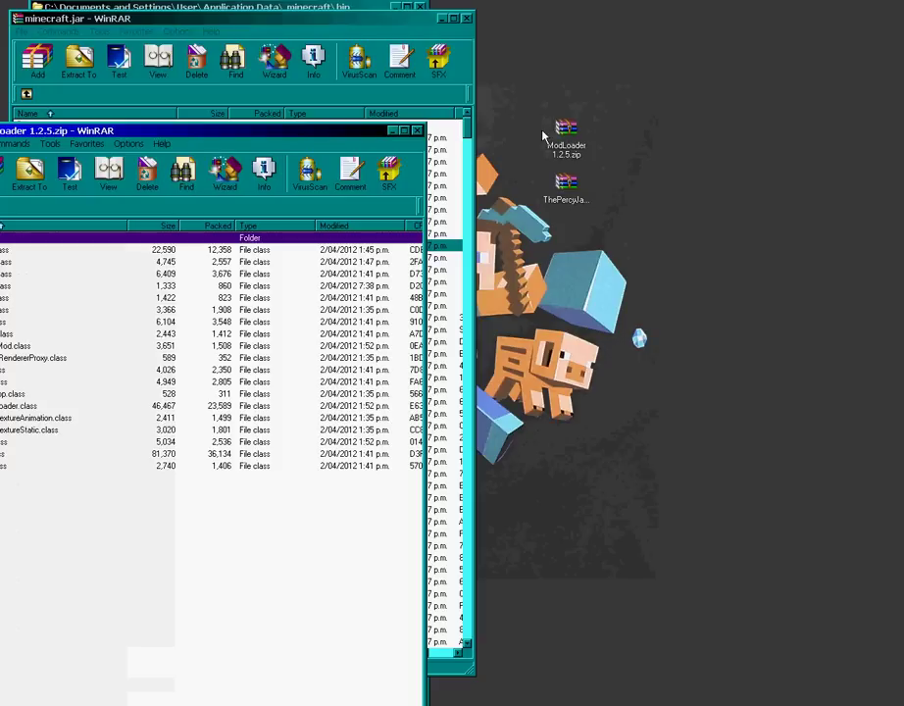
pyautogui.moveTo(305, 133); pyautogui.dragTo(578, 26)
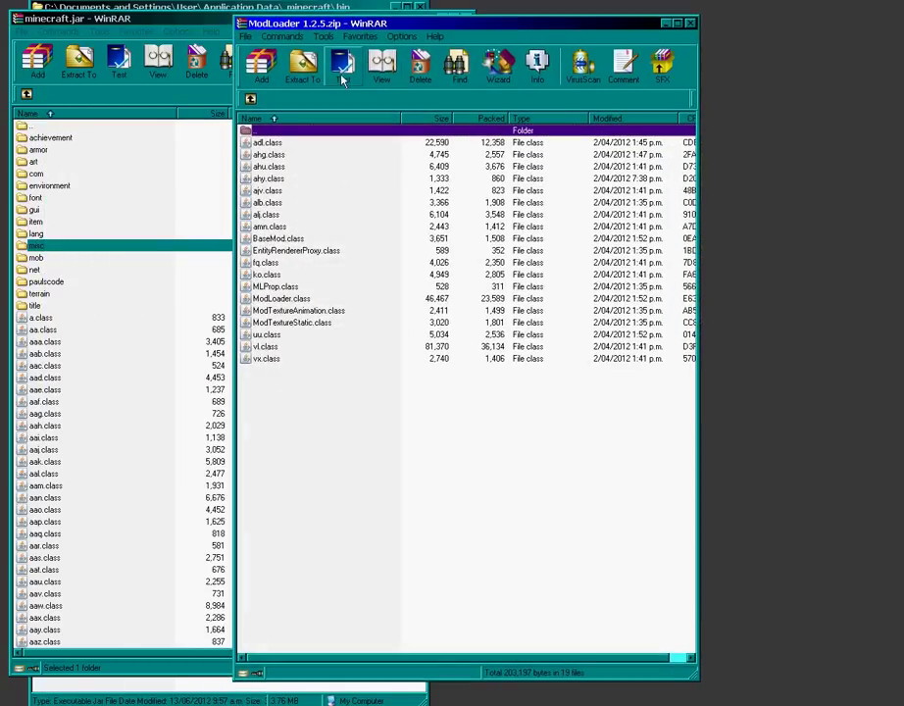
# - Add all the ModLoader class files to minecraft.jar, then close the ModLoader archive
pyautogui.click(275, 144)
pyautogui.keyDown('shift'); pyautogui.click(271, 360); pyautogui.keyUp('shift')
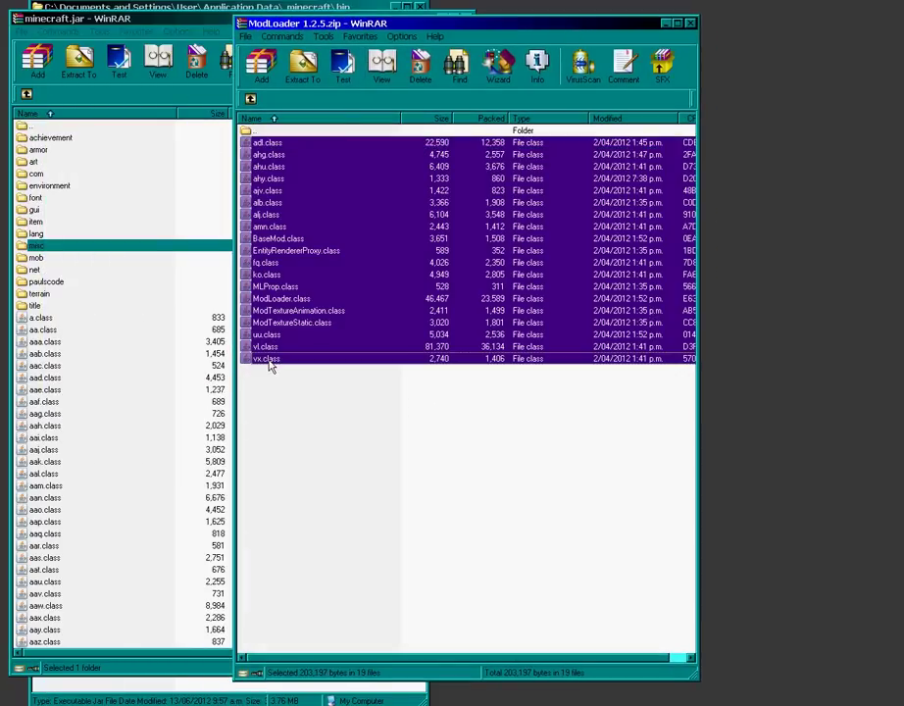
pyautogui.moveTo(266, 144); pyautogui.dragTo(123, 427)
pyautogui.click(250, 462)
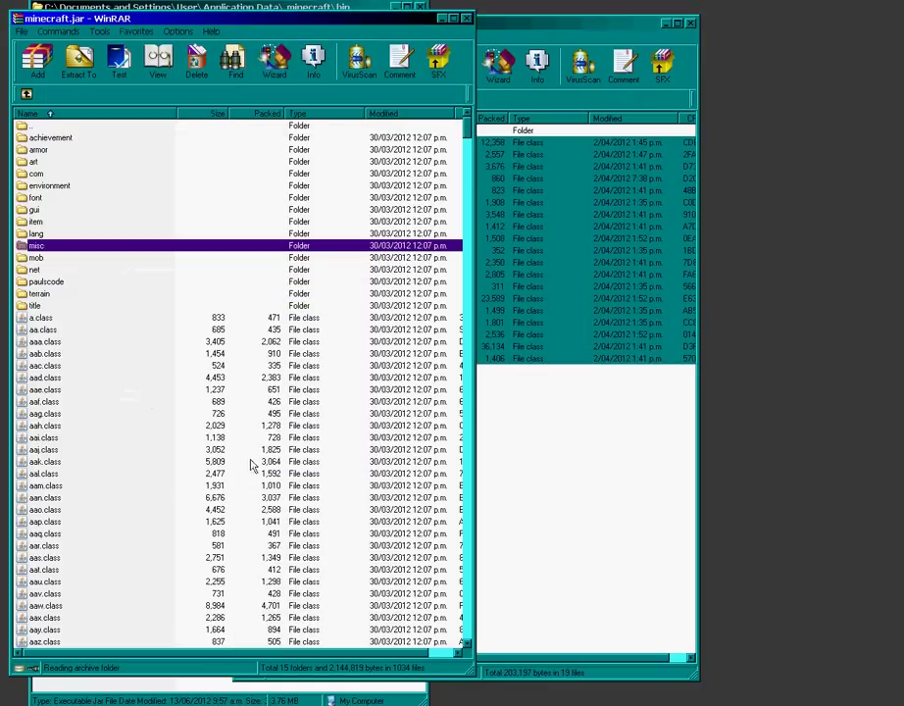
pyautogui.click(588, 441)
pyautogui.click(691, 24)
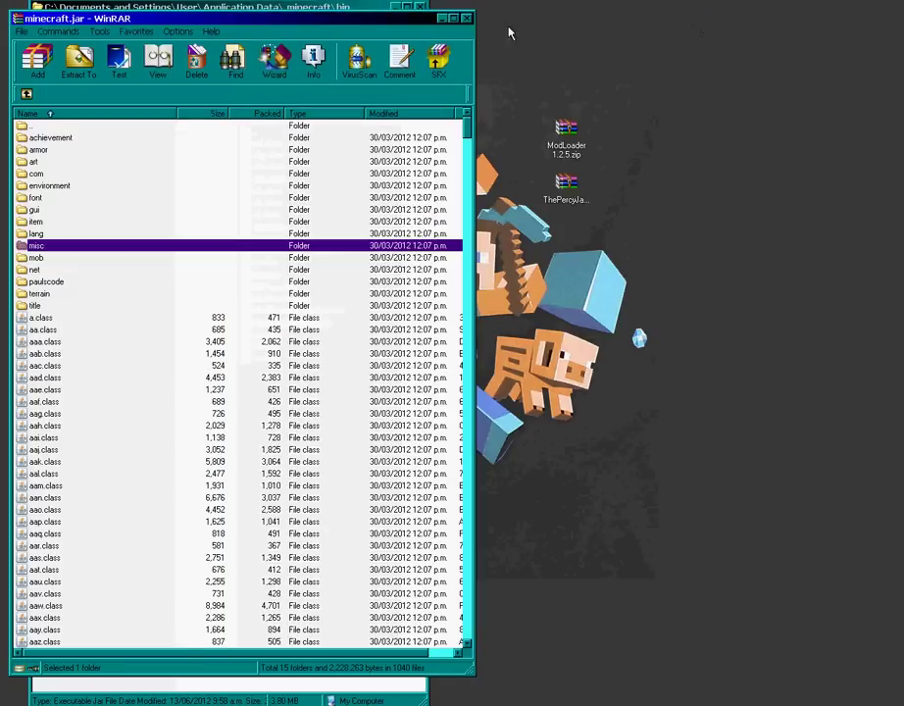
# - Open ThePercyJacksonMod.zip and its nested ThePercyJacksonMod(V1.0).zip, keeping the minecraft.jar file list visible alongside
pyautogui.doubleClick(566, 184)
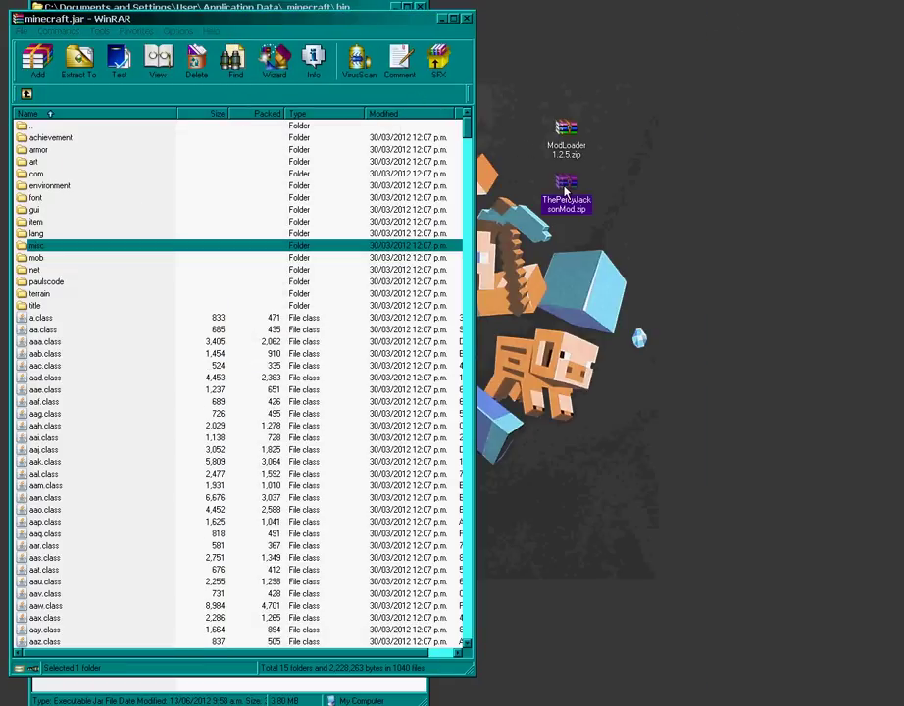
pyautogui.moveTo(281, 154); pyautogui.dragTo(626, 41)
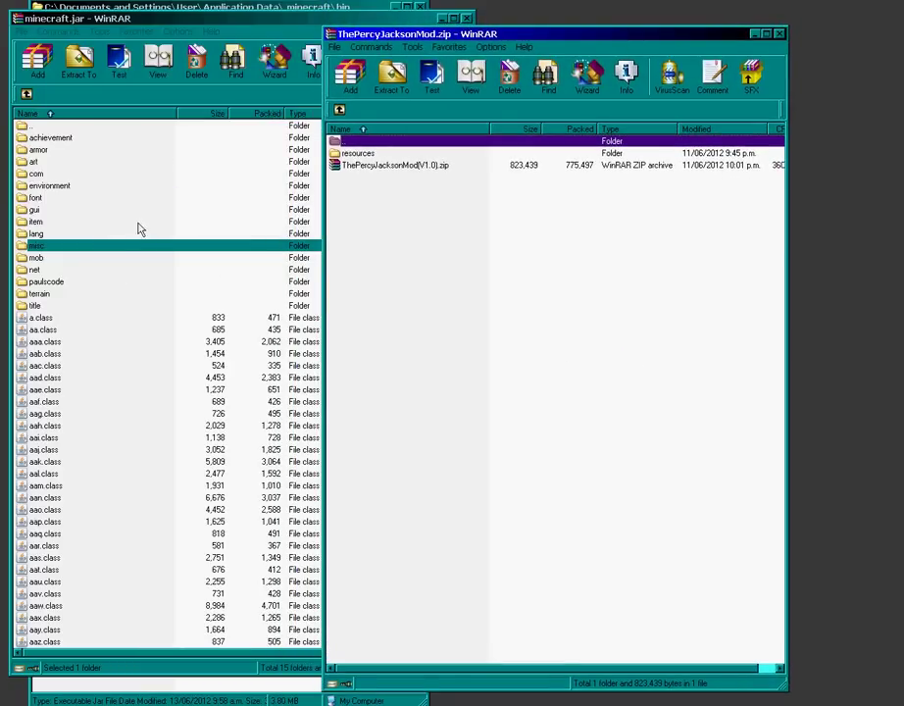
pyautogui.click(387, 166)
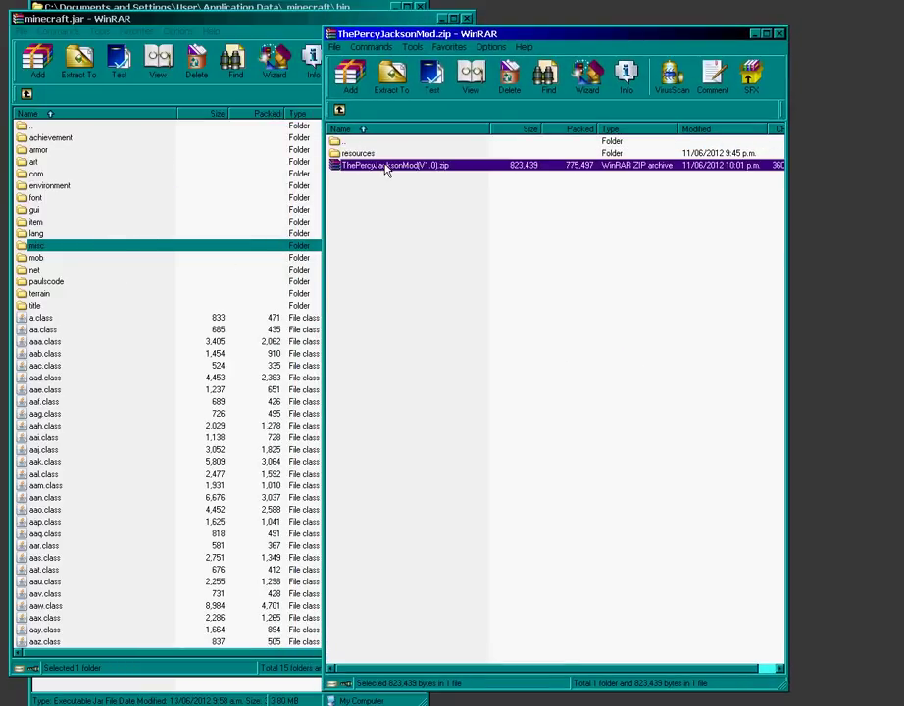
pyautogui.doubleClick(395, 169)
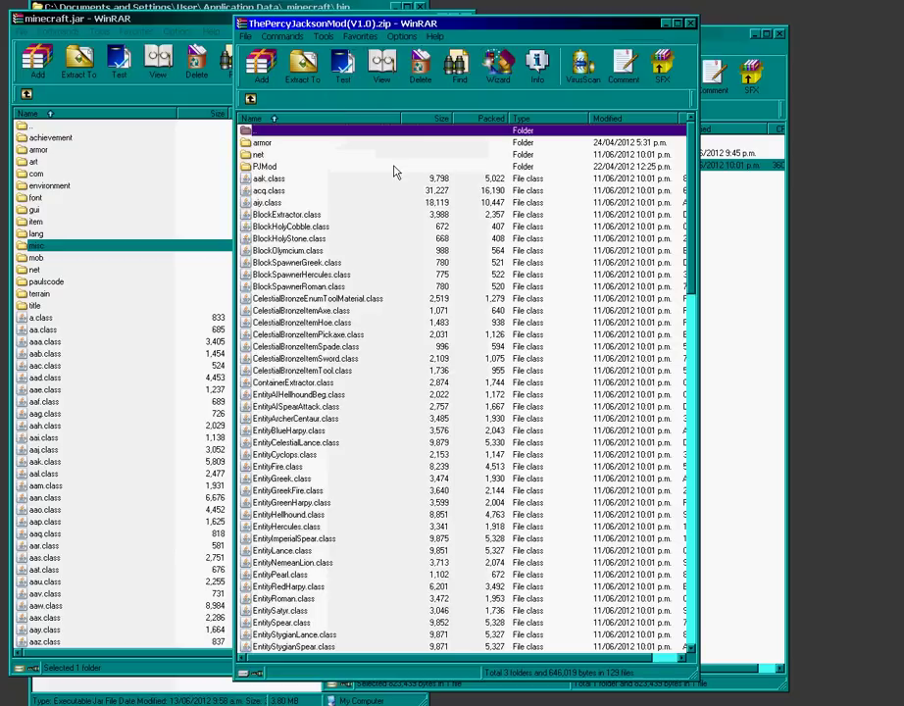
pyautogui.moveTo(395, 32); pyautogui.dragTo(519, 32)
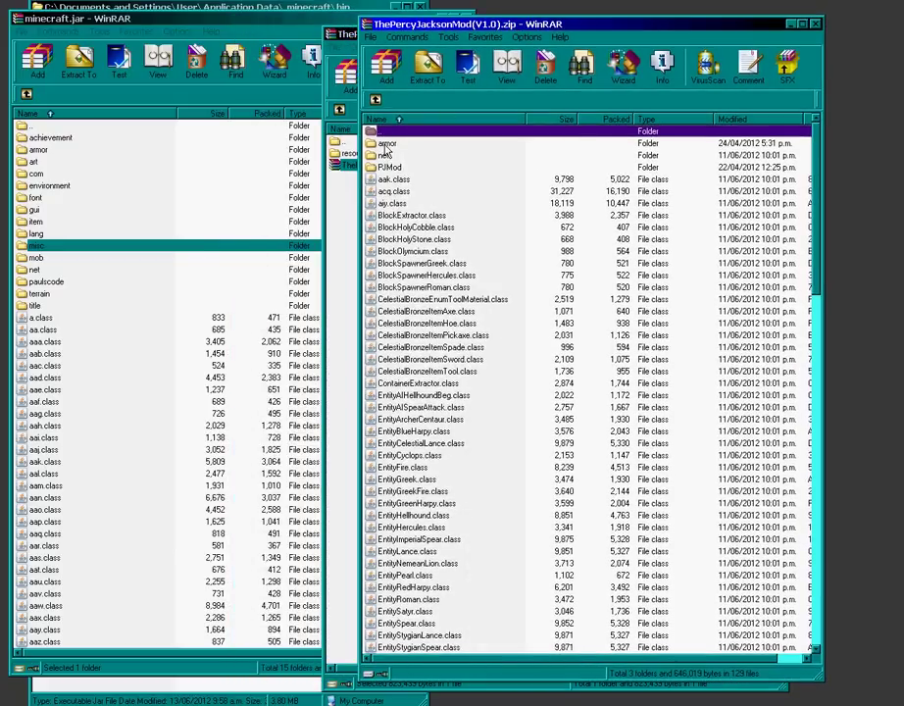
# - Add all the folders and class files from ThePercyJacksonMod(V1.0).zip to the root of minecraft.jar
pyautogui.press('Down')
pyautogui.scroll(-20, 414, 229)
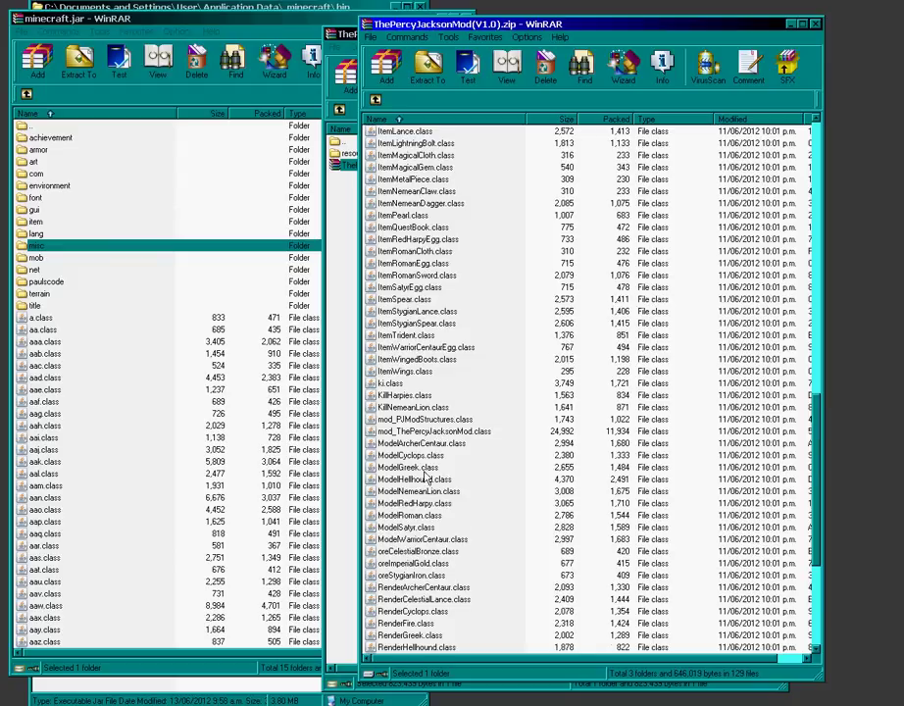
pyautogui.hotkey('ctrl', 'a')
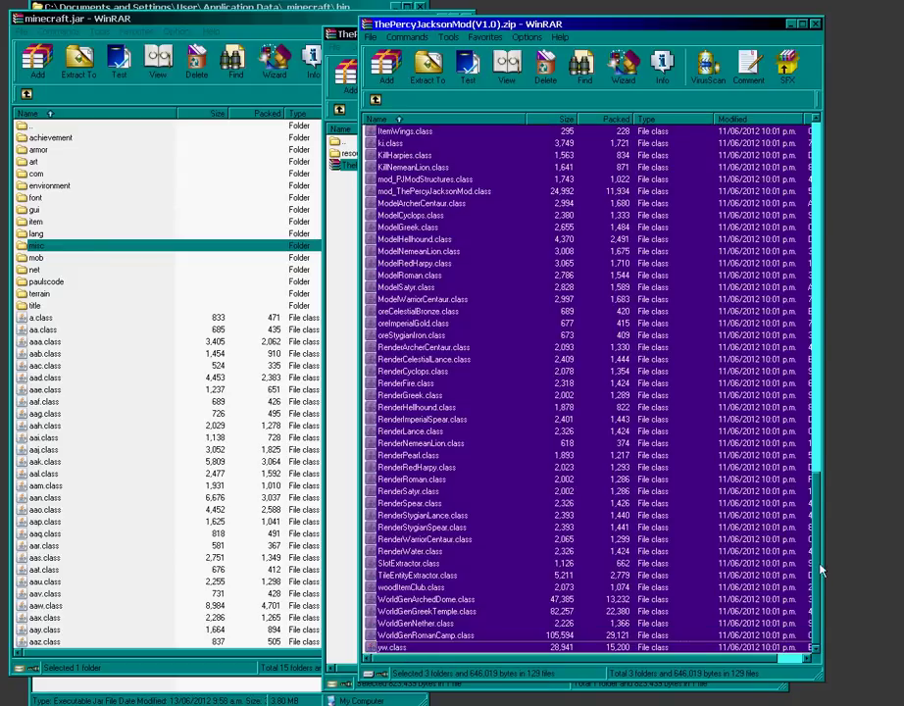
pyautogui.moveTo(816, 626); pyautogui.dragTo(826, 218)
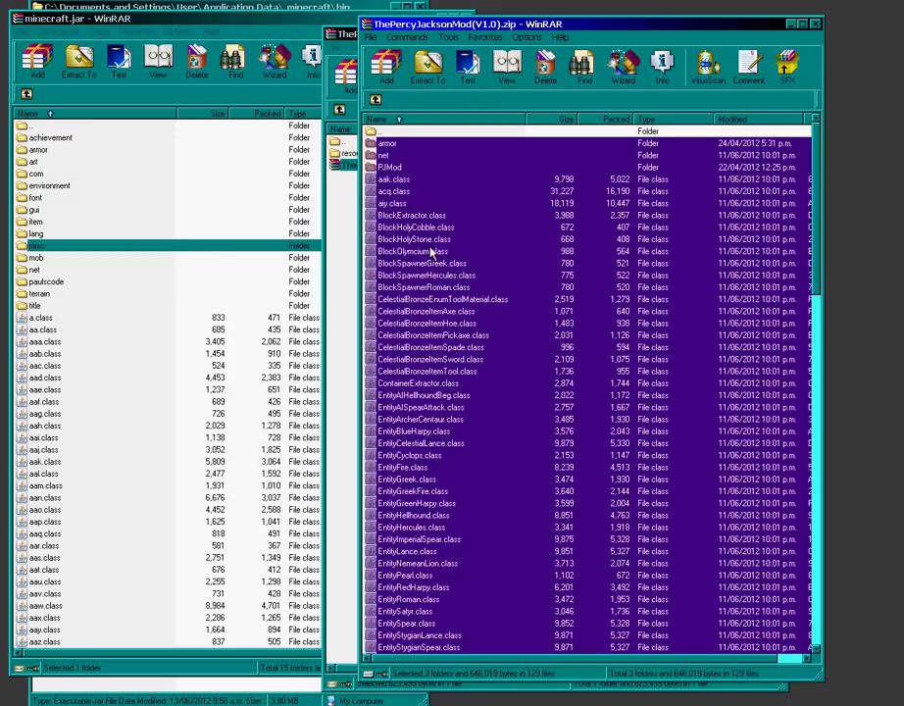
pyautogui.moveTo(427, 247); pyautogui.dragTo(81, 424)
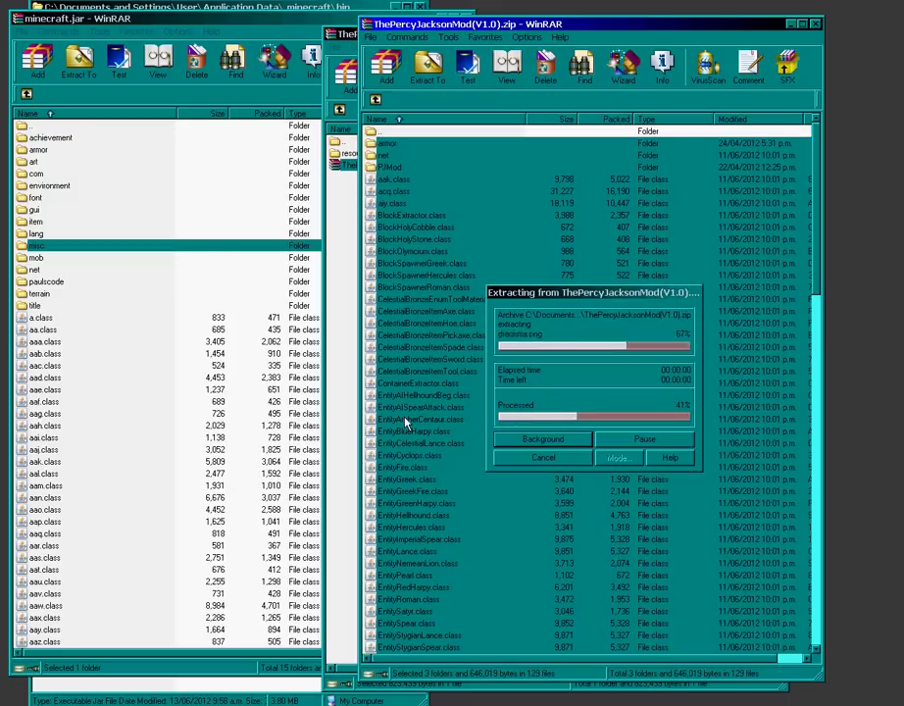
pyautogui.press('Return')
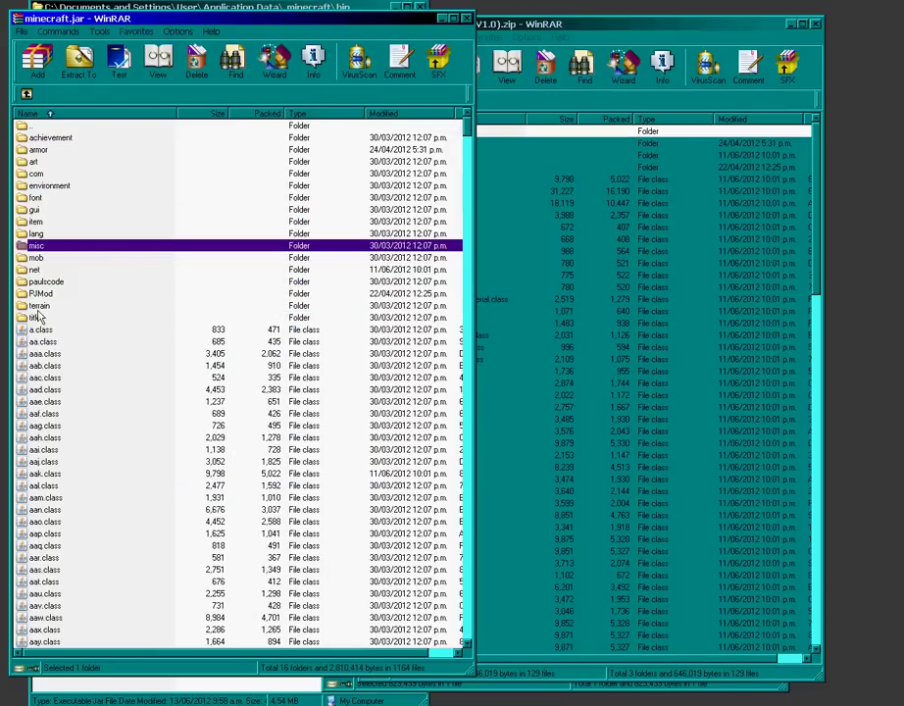
# - Check for the PJMod folder in minecraft.jar, then close the nested mod archive and minecraft.jar
pyautogui.click(39, 296)
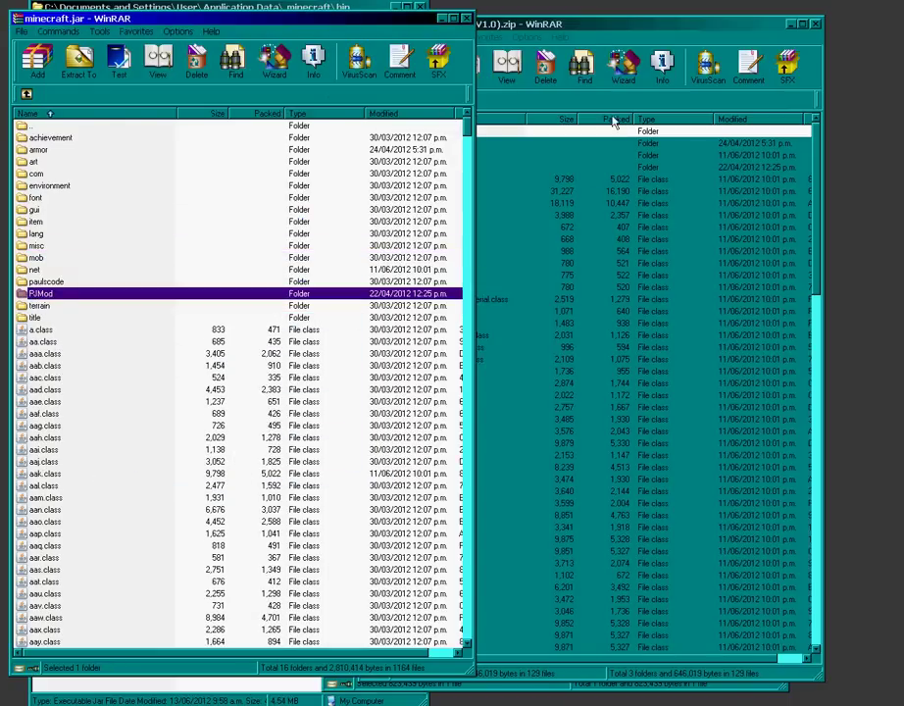
pyautogui.click(604, 25)
pyautogui.click(815, 25)
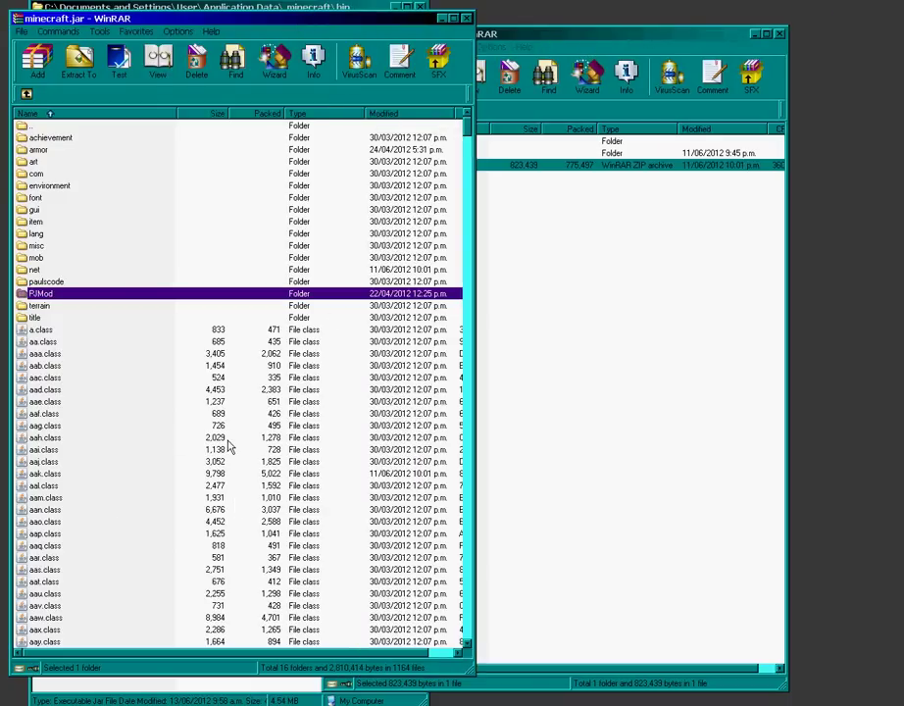
pyautogui.click(467, 19)
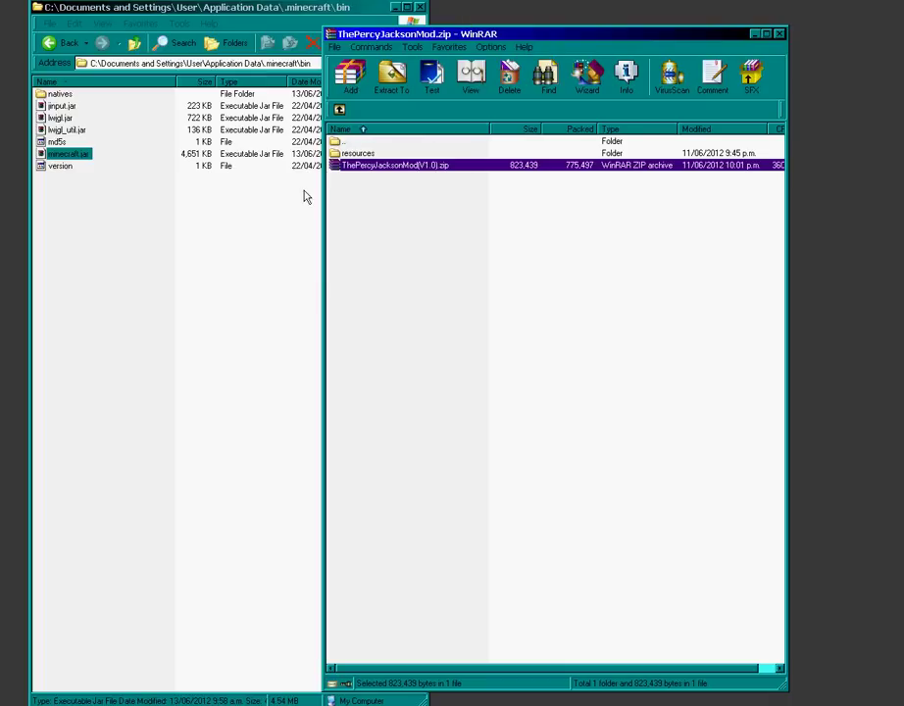
# - Go up from bin to the .minecraft folder and bring ThePercyJacksonMod.zip to the front beside it
pyautogui.click(268, 240)
pyautogui.click(486, 306)
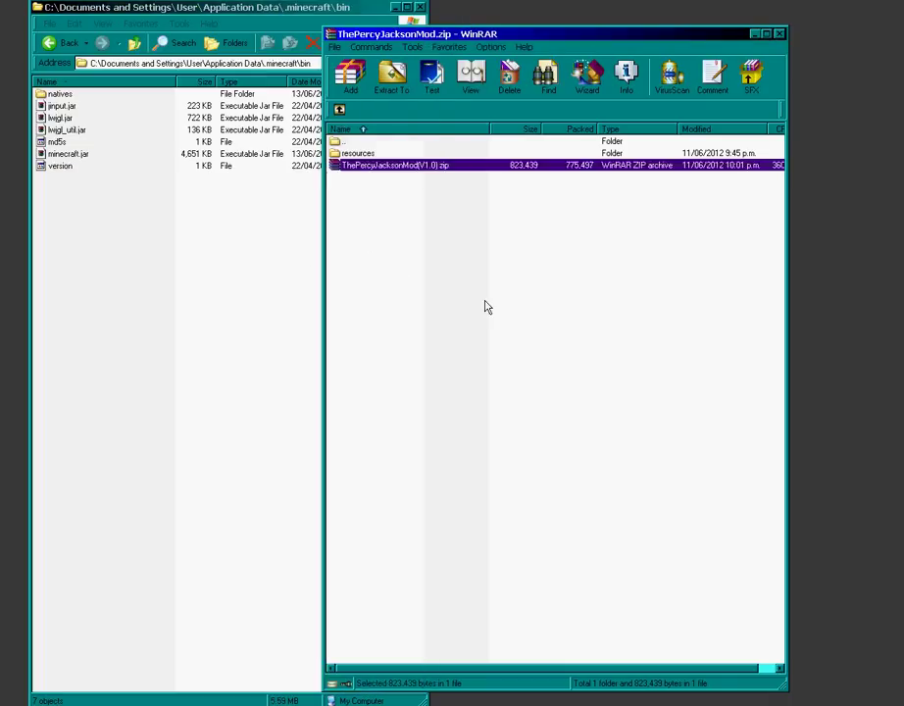
pyautogui.click(216, 290)
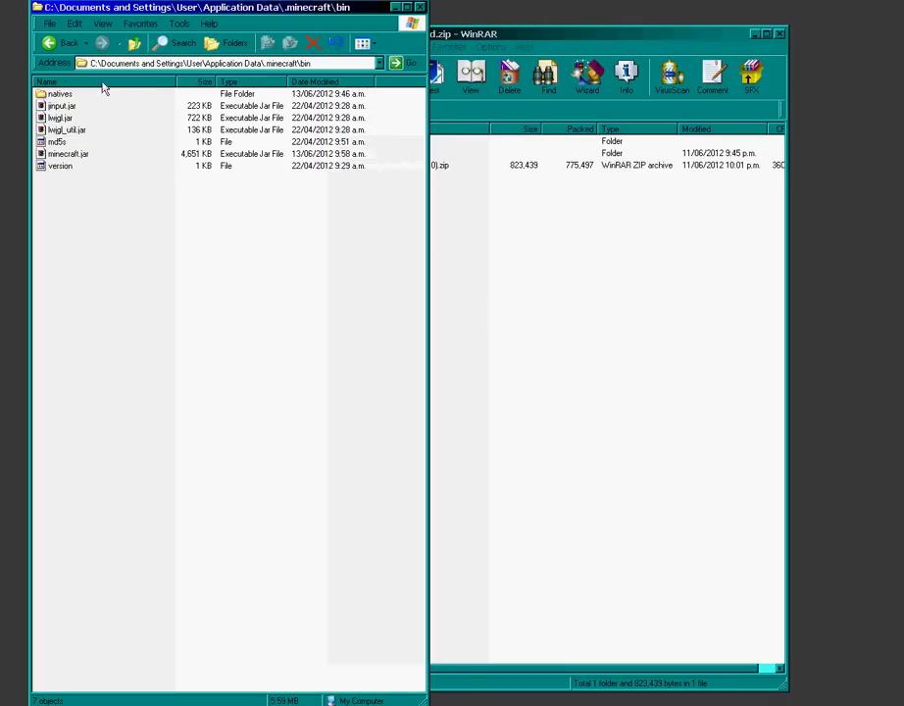
pyautogui.click(134, 43)
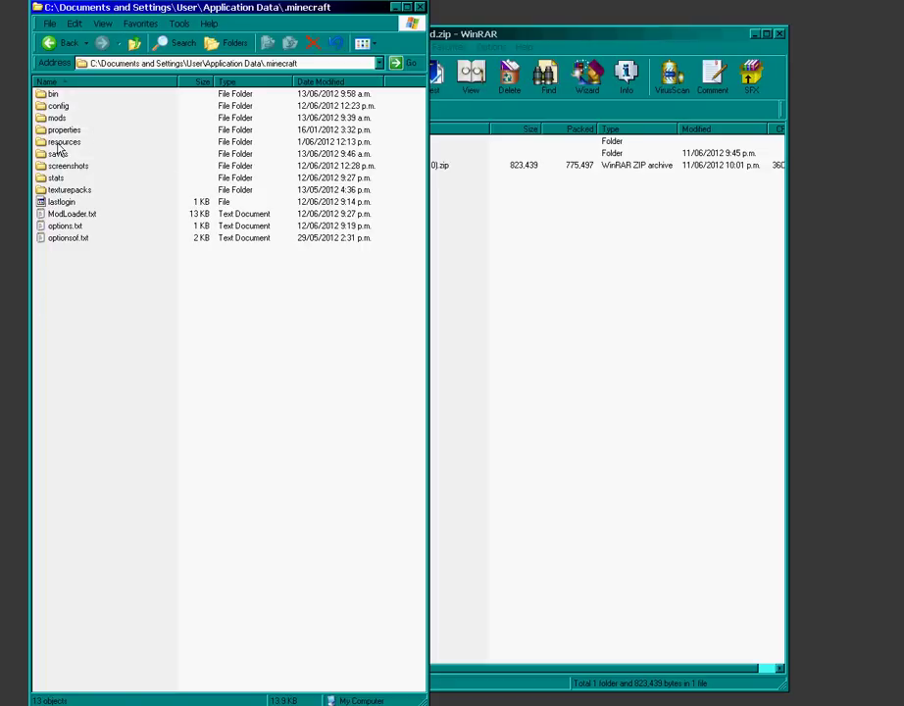
pyautogui.click(525, 268)
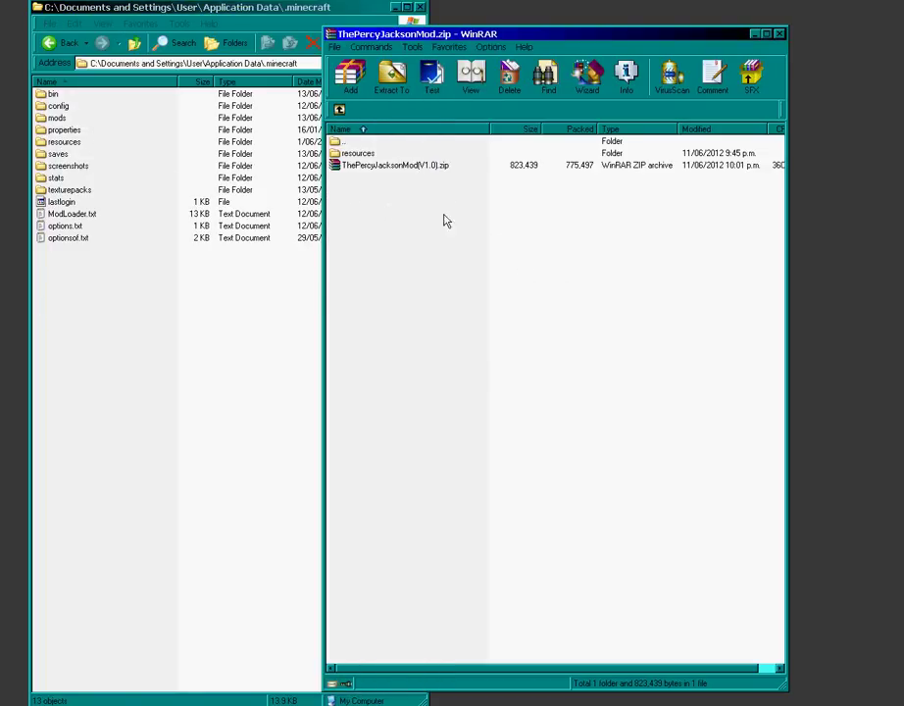
# - Look inside the mod archive's resources folder, then copy that folder into .minecraft, agreeing to replace all existing files
pyautogui.doubleClick(364, 165)
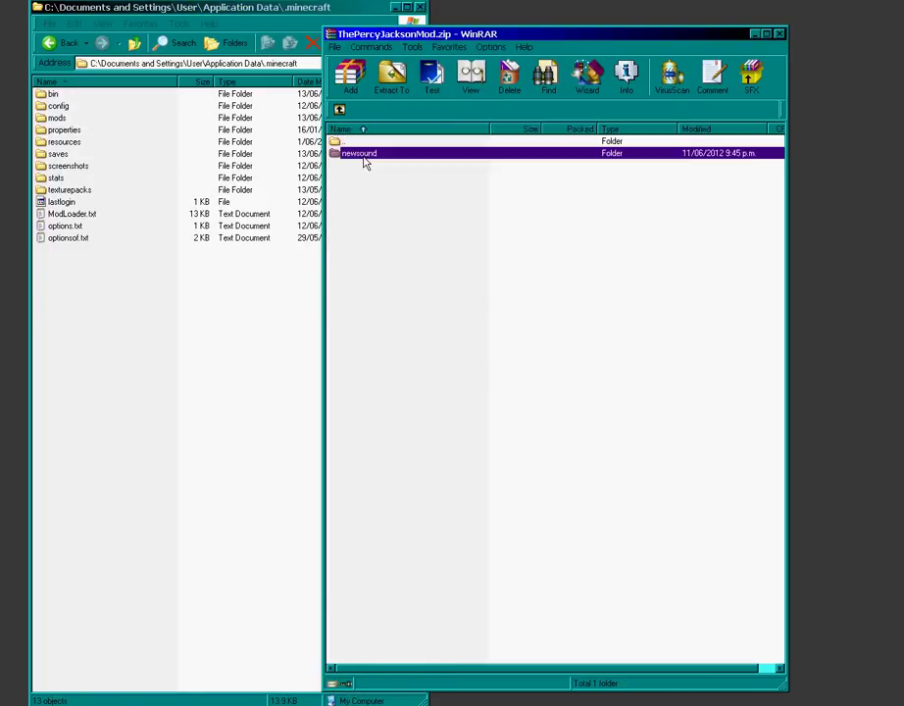
pyautogui.doubleClick(366, 154)
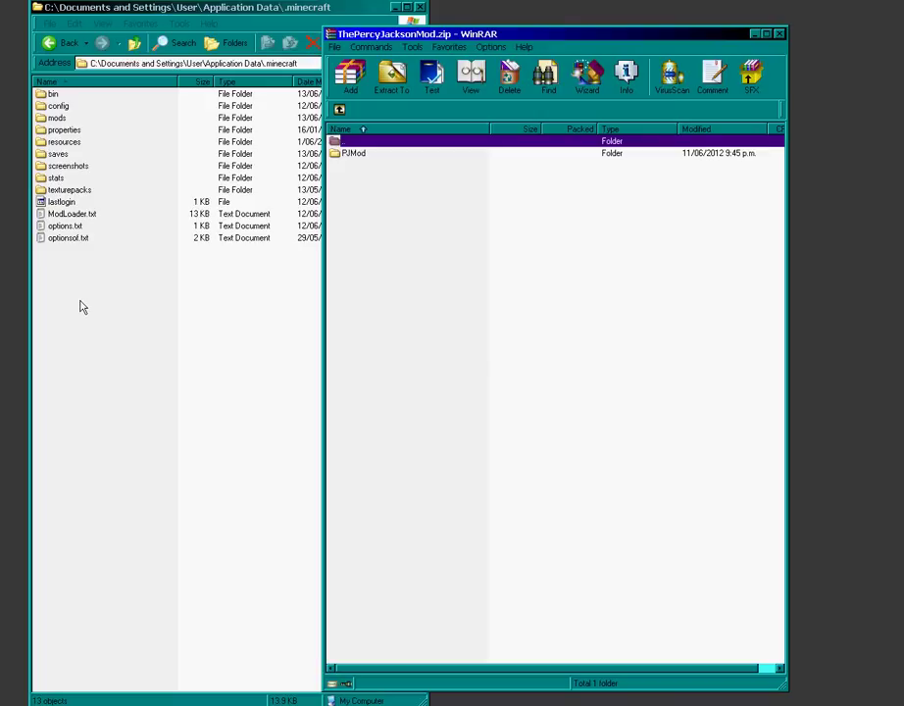
pyautogui.doubleClick(363, 142)
pyautogui.doubleClick(363, 143)
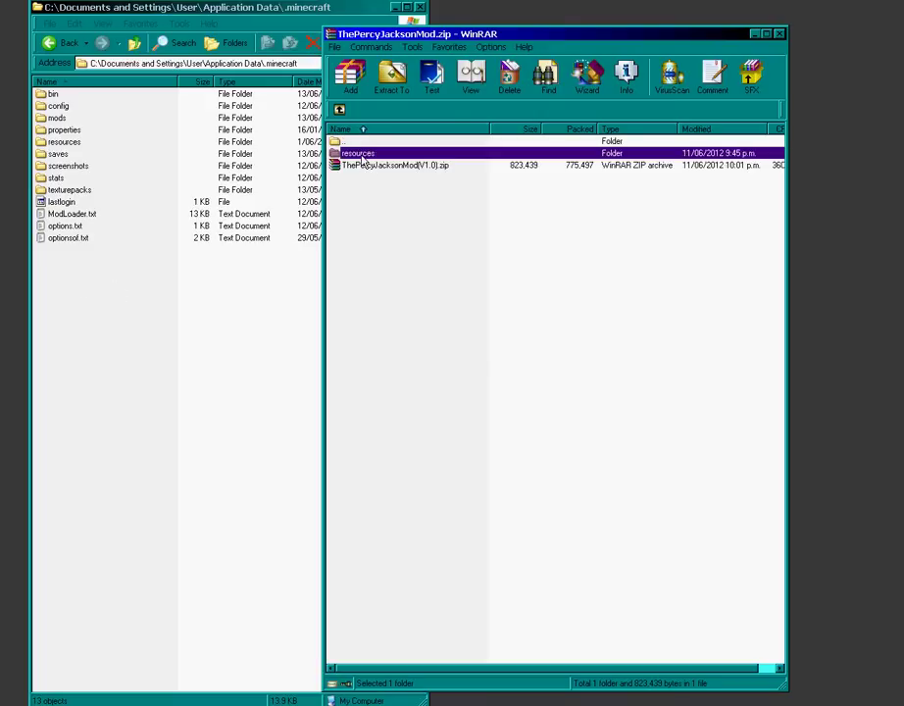
pyautogui.moveTo(362, 162); pyautogui.dragTo(130, 357)
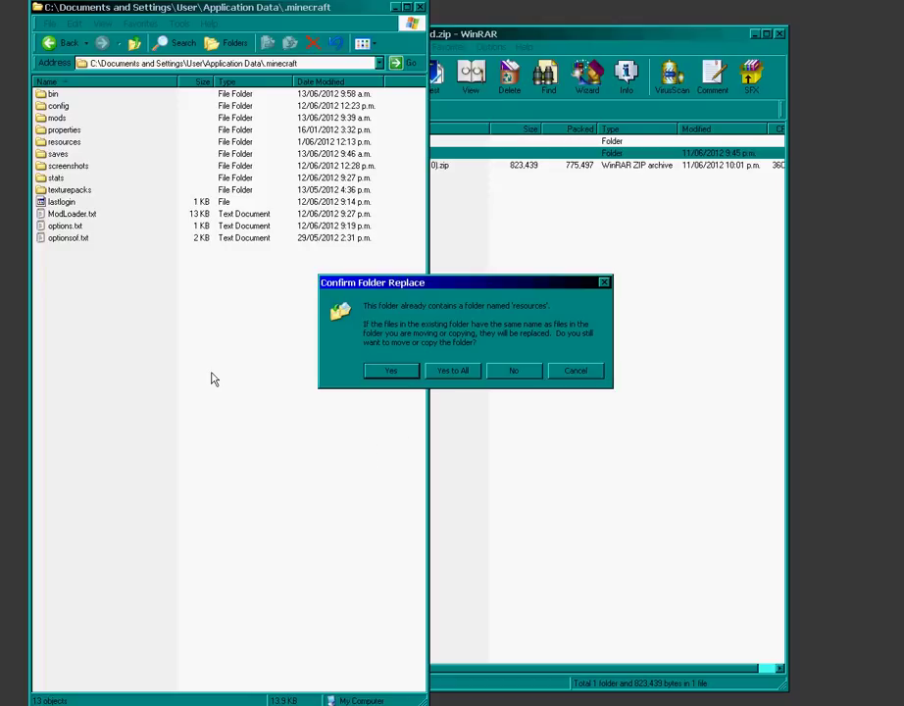
pyautogui.click(454, 371)
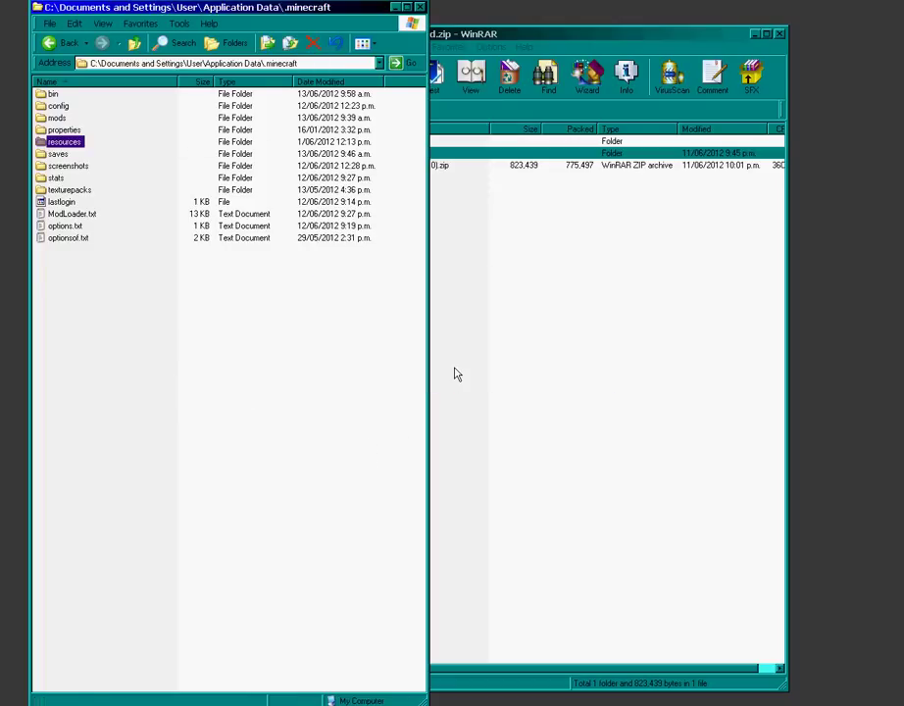
# - Check .minecraft\resources\newsound for the PJMod folder, then return to .minecraft
pyautogui.doubleClick(62, 143)
pyautogui.click(58, 168)
pyautogui.doubleClick(58, 169)
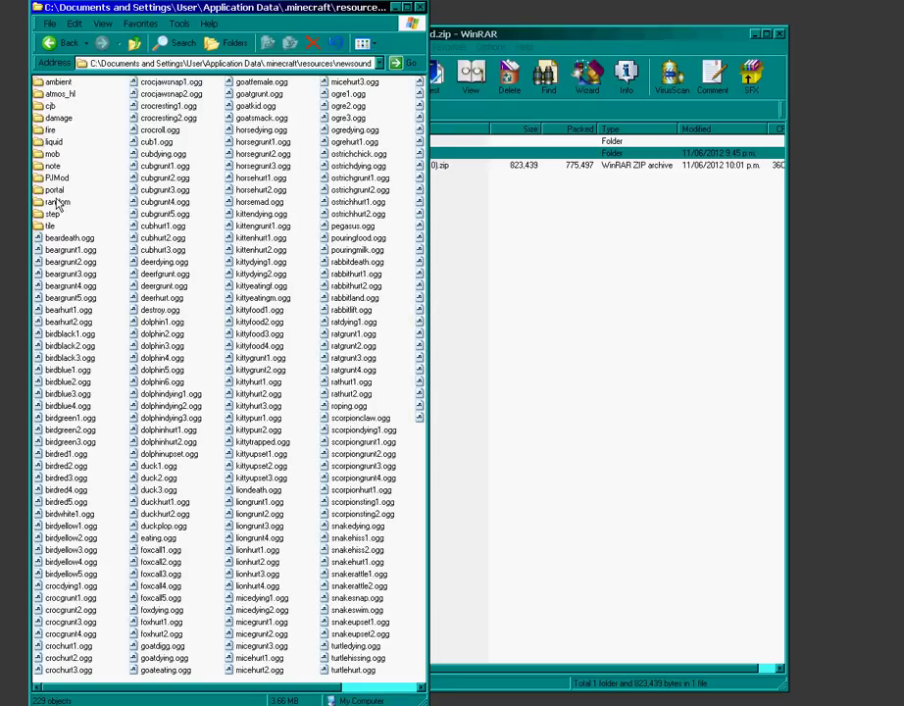
pyautogui.click(55, 178)
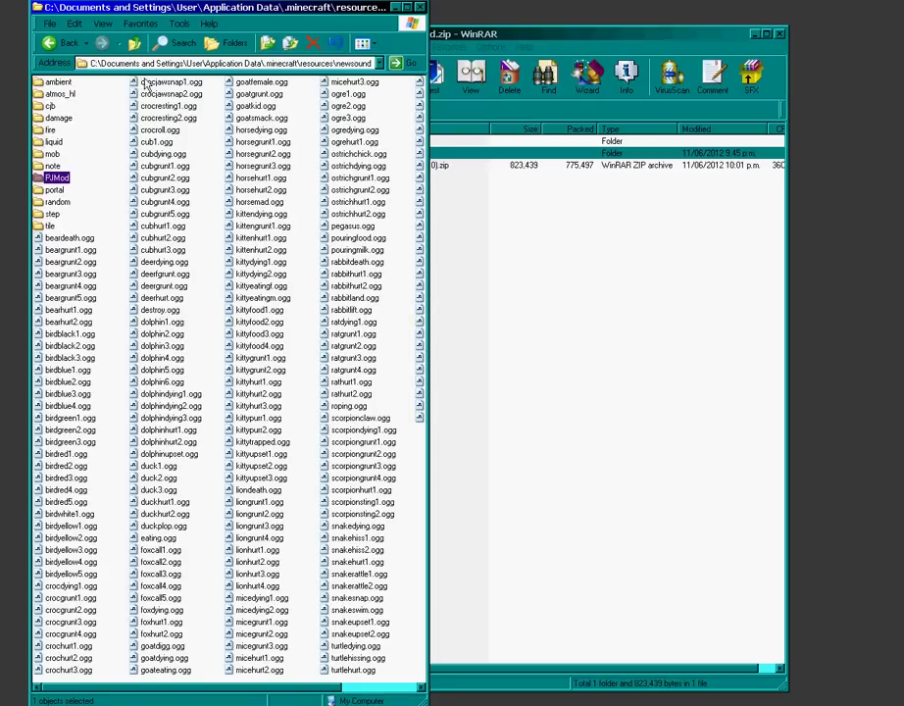
pyautogui.click(134, 43)
pyautogui.click(134, 43)
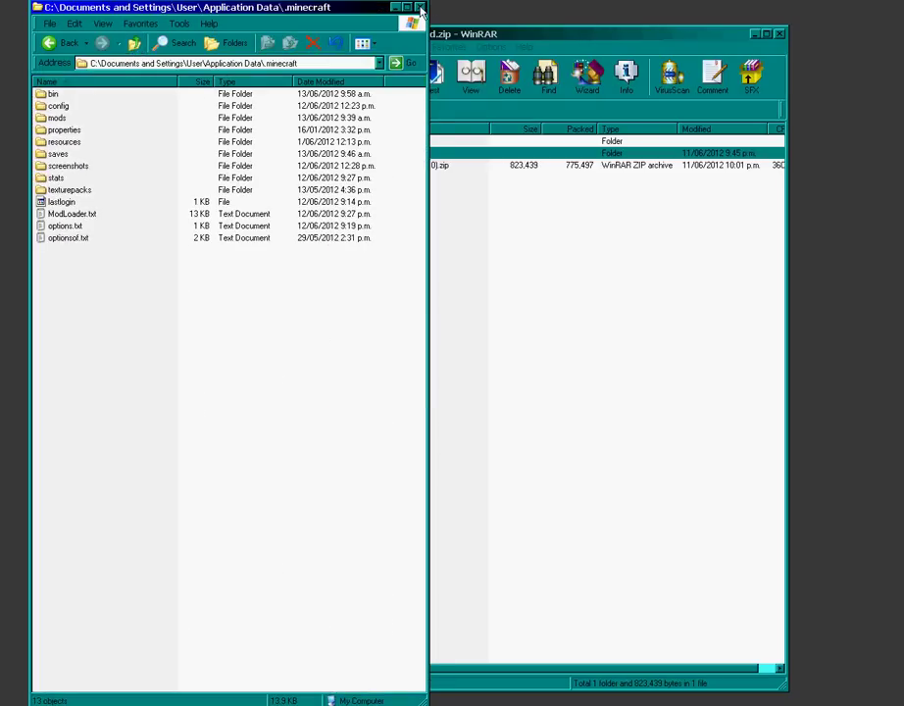
# - Close the .minecraft folder and ThePercyJacksonMod.zip, then log in through the Minecraft Launcher with the remembered account
pyautogui.click(420, 8)
pyautogui.click(781, 34)
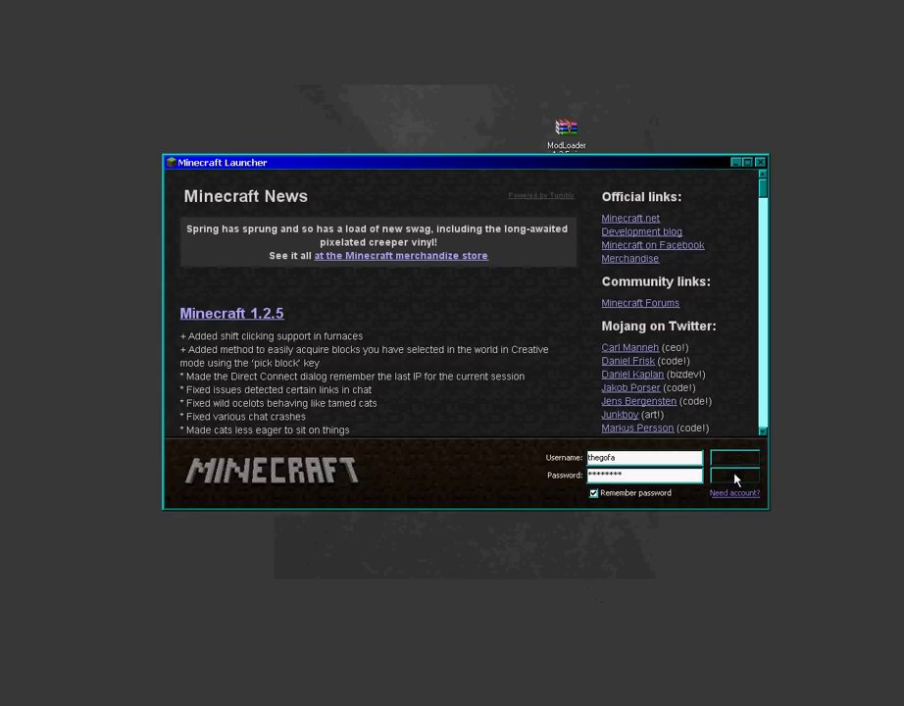
pyautogui.click(735, 477)
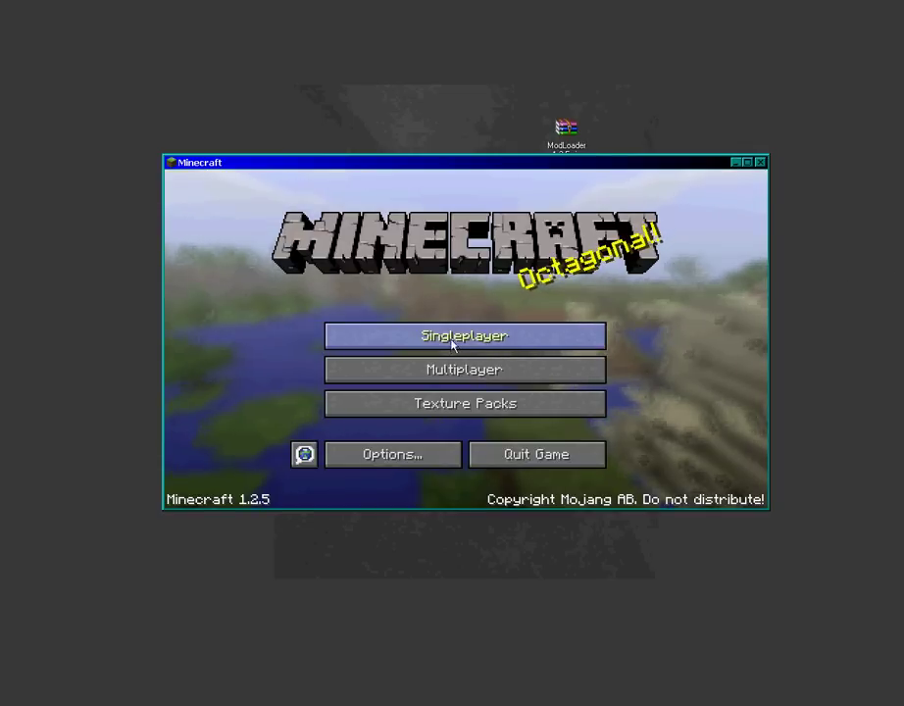
# - Create a new singleplayer world in Minecraft with the default settings
pyautogui.click(449, 338)
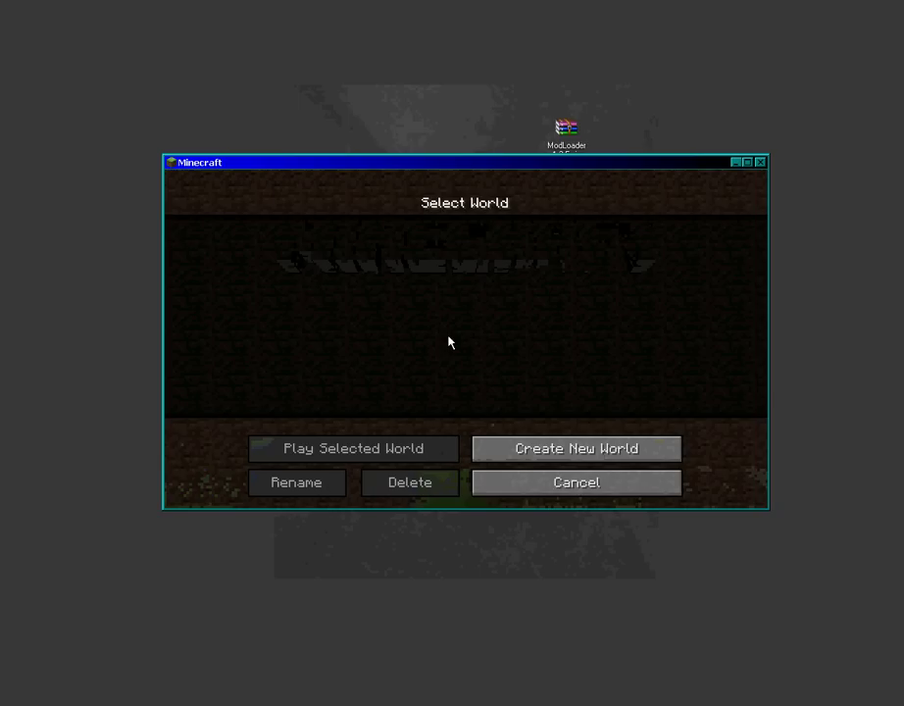
pyautogui.click(557, 443)
pyautogui.click(371, 483)
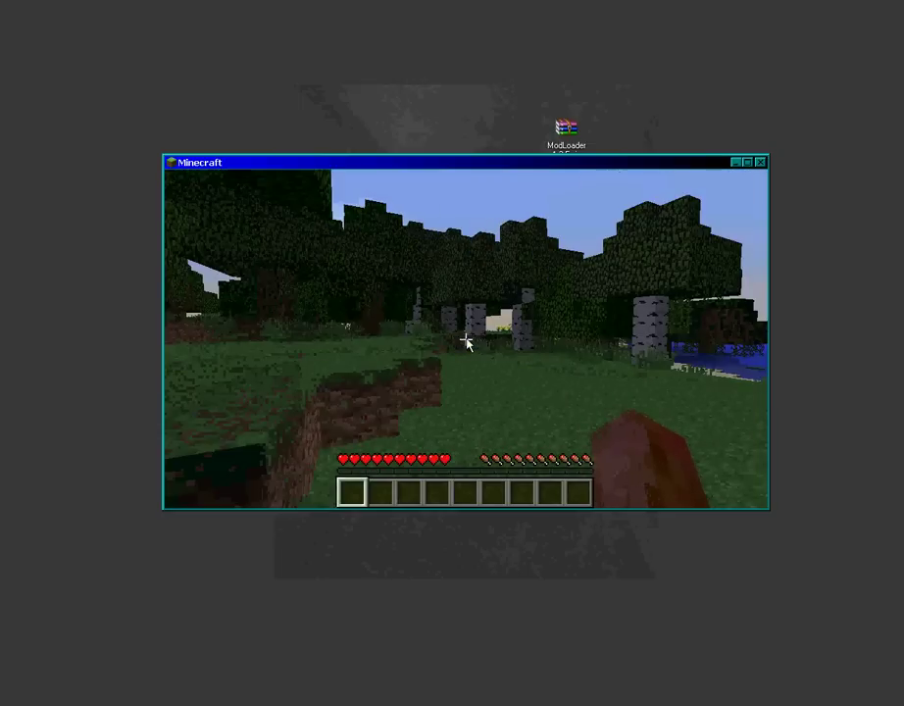
# - Explore the new world on foot, walking between the birch trees and past the yellow flowers to the water's edge
pyautogui.press('w')
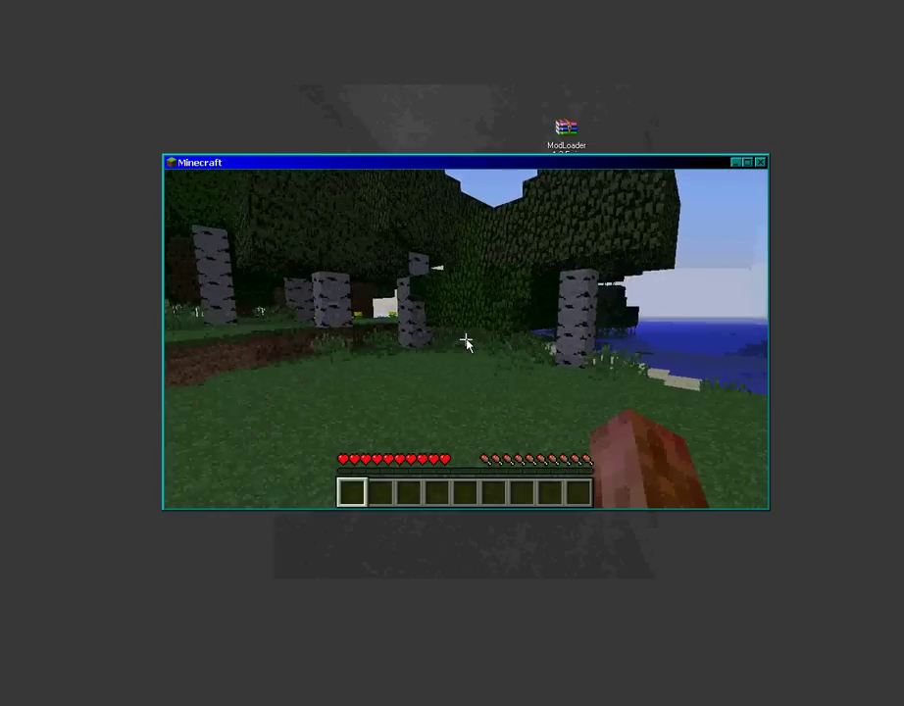
pyautogui.press('w')
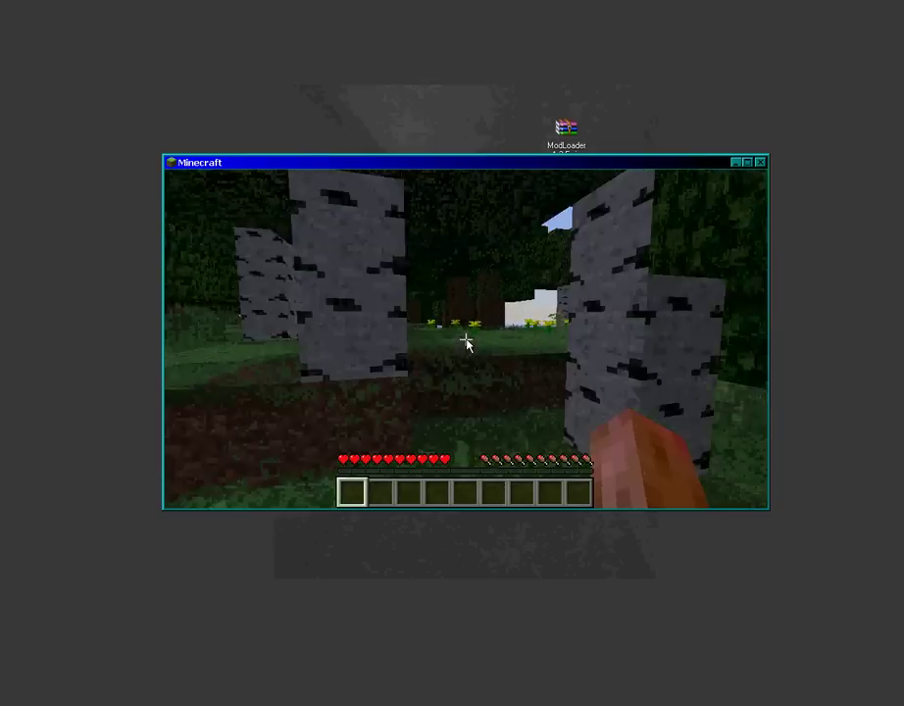
pyautogui.press('w')
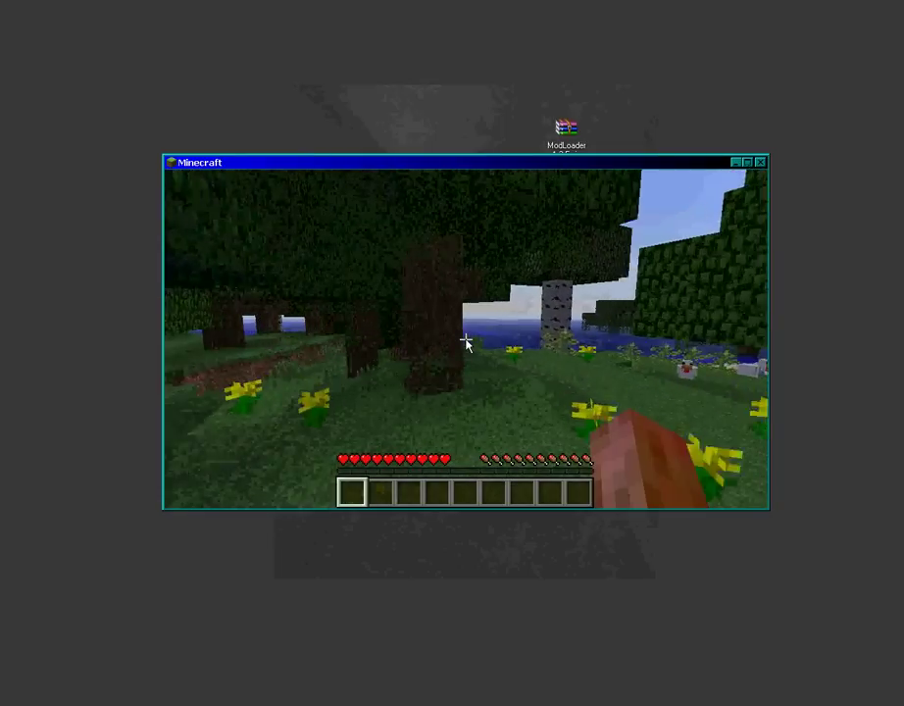
pyautogui.press('w')
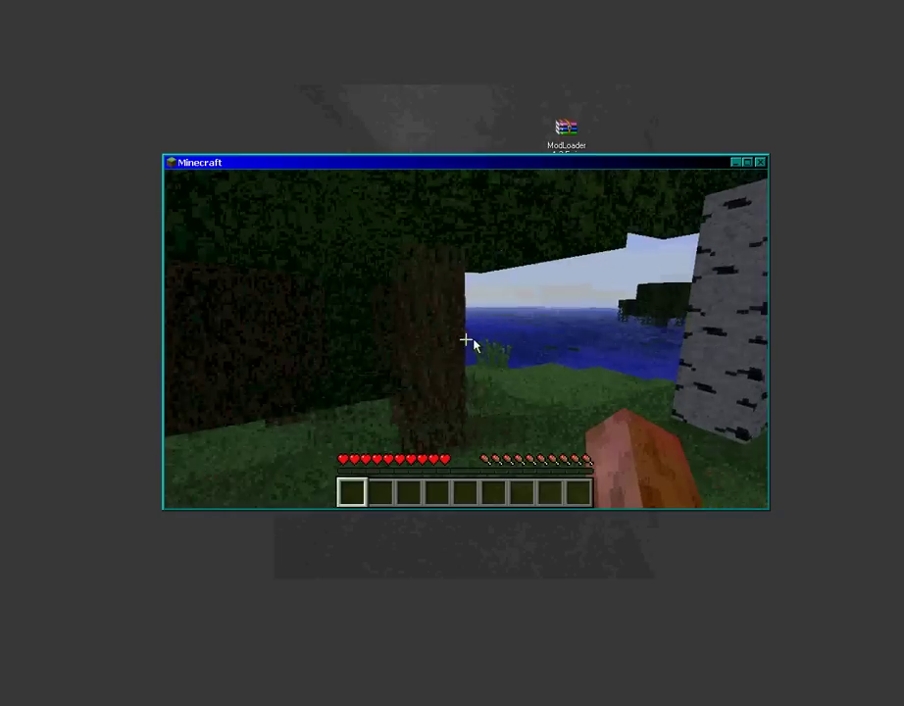
pyautogui.press('w')
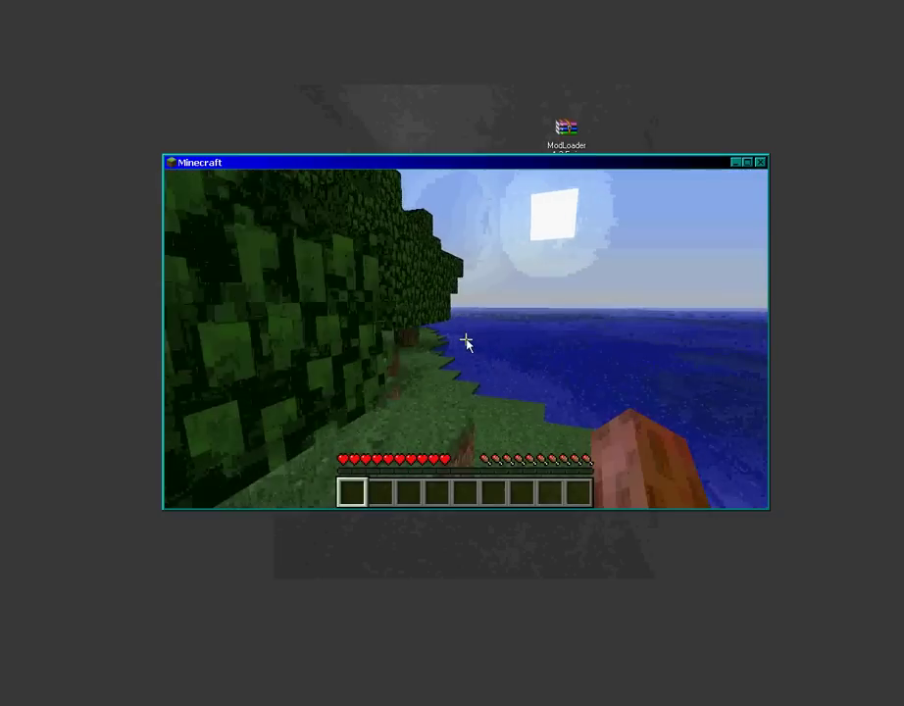
# - Follow the grassy shoreline past the trees and hanging vines to the sandy bank, looking over the terrain
pyautogui.press('w')
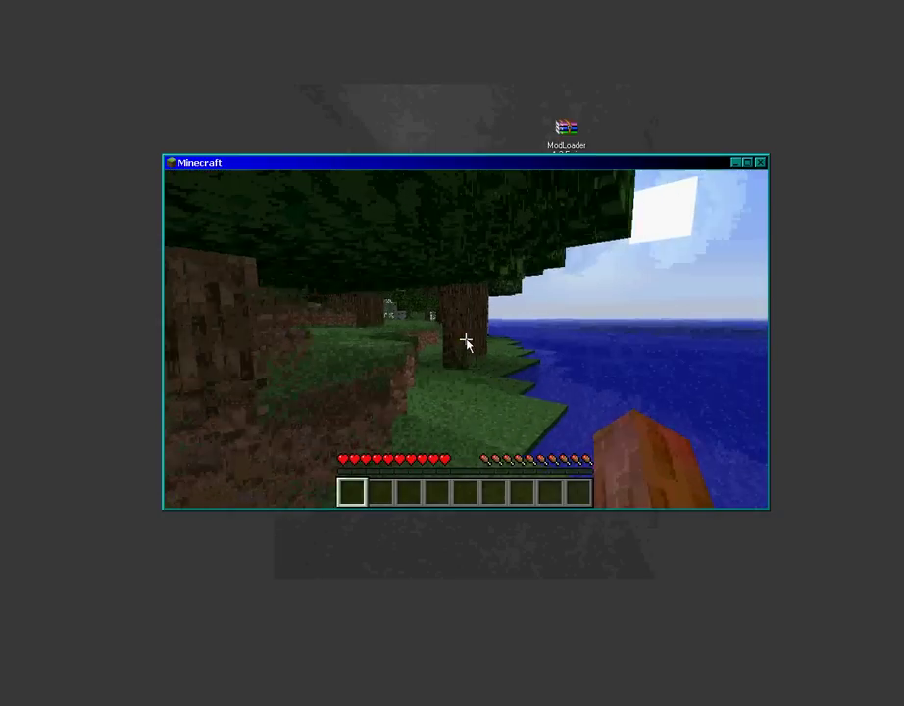
pyautogui.press('w')
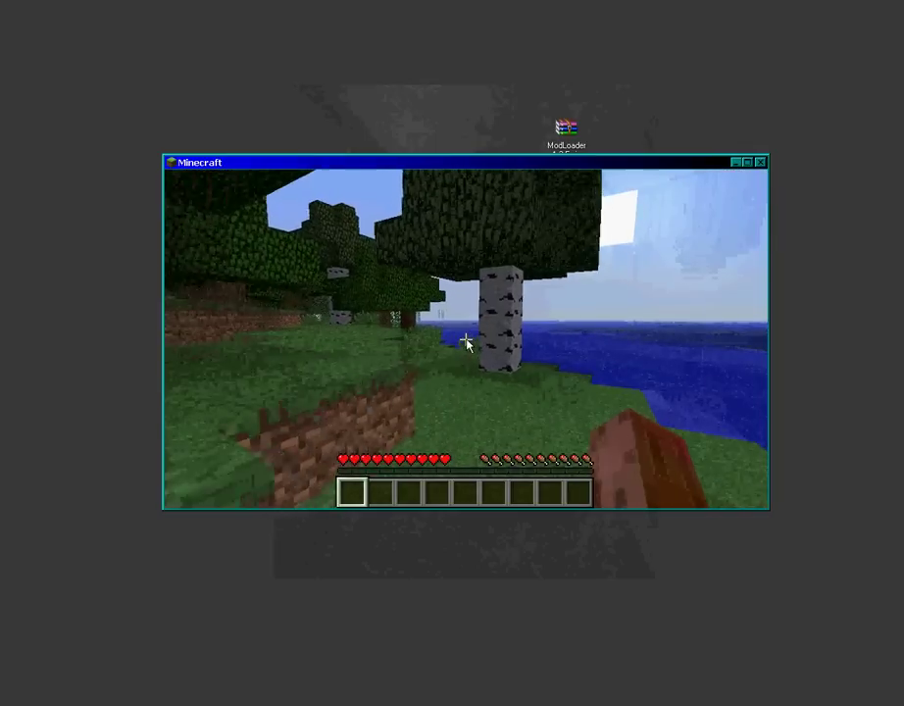
pyautogui.press('w')
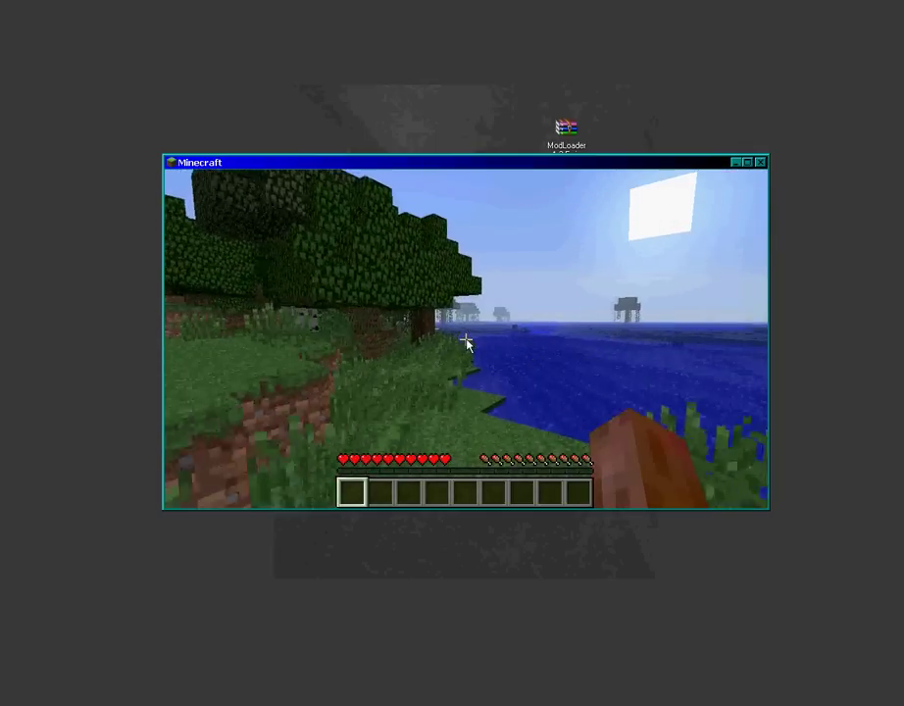
pyautogui.press('w')
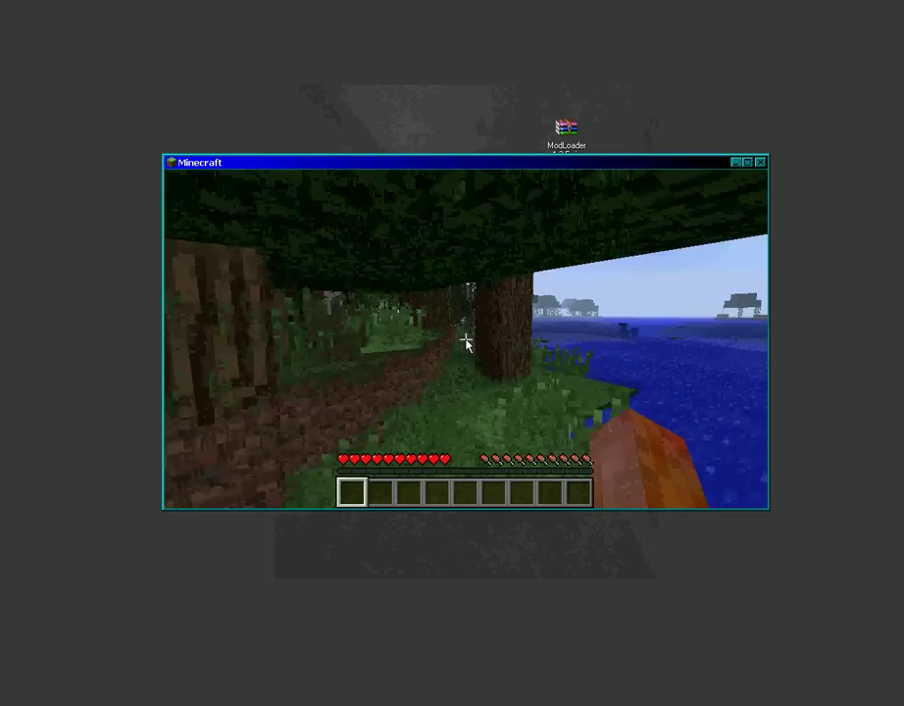
pyautogui.press('w')
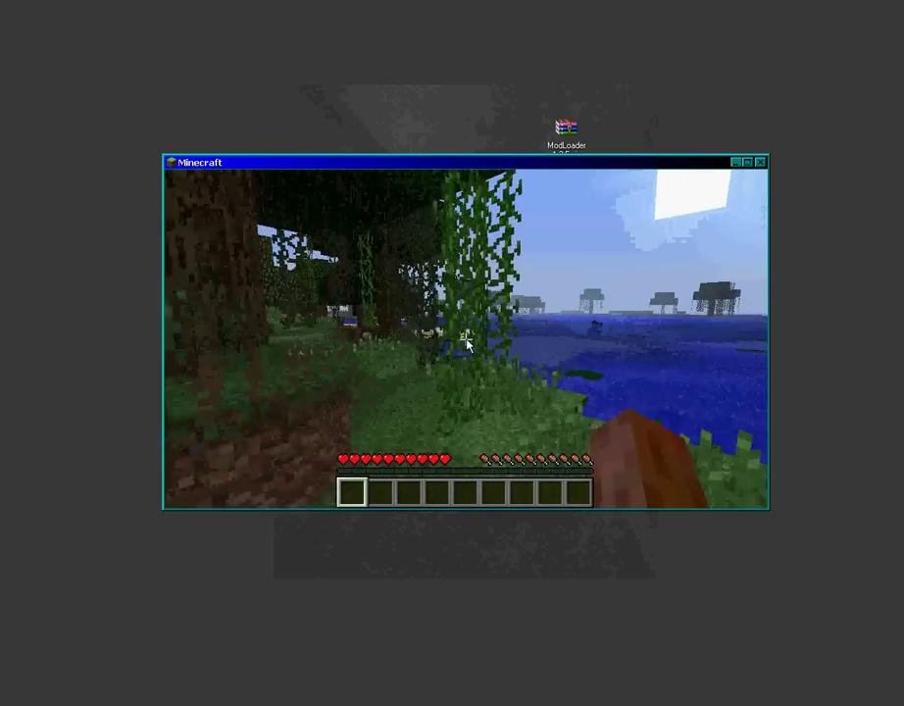
pyautogui.press('w')
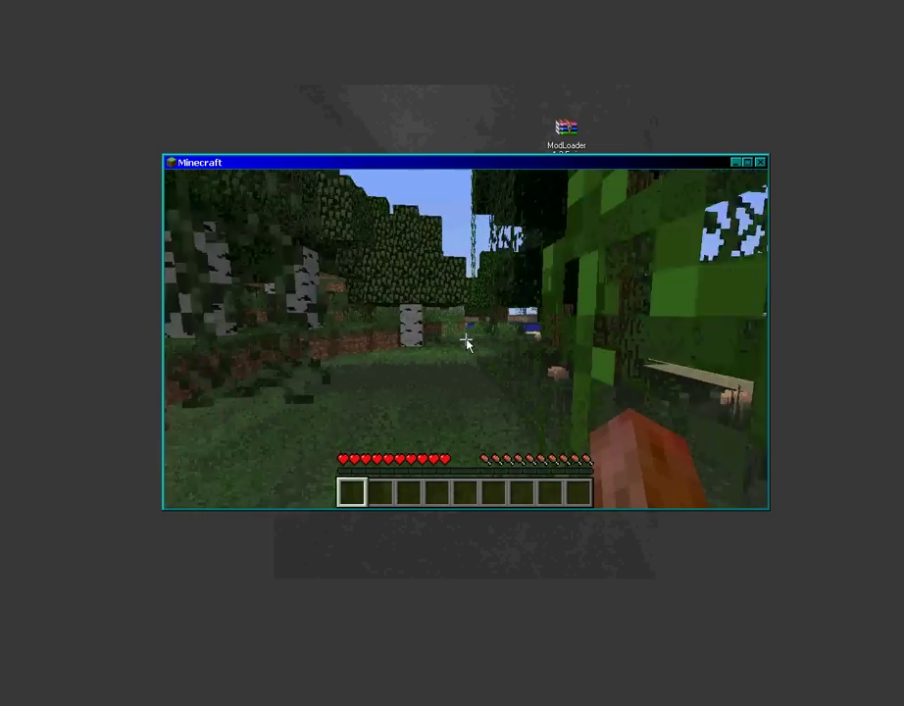
pyautogui.press('w')
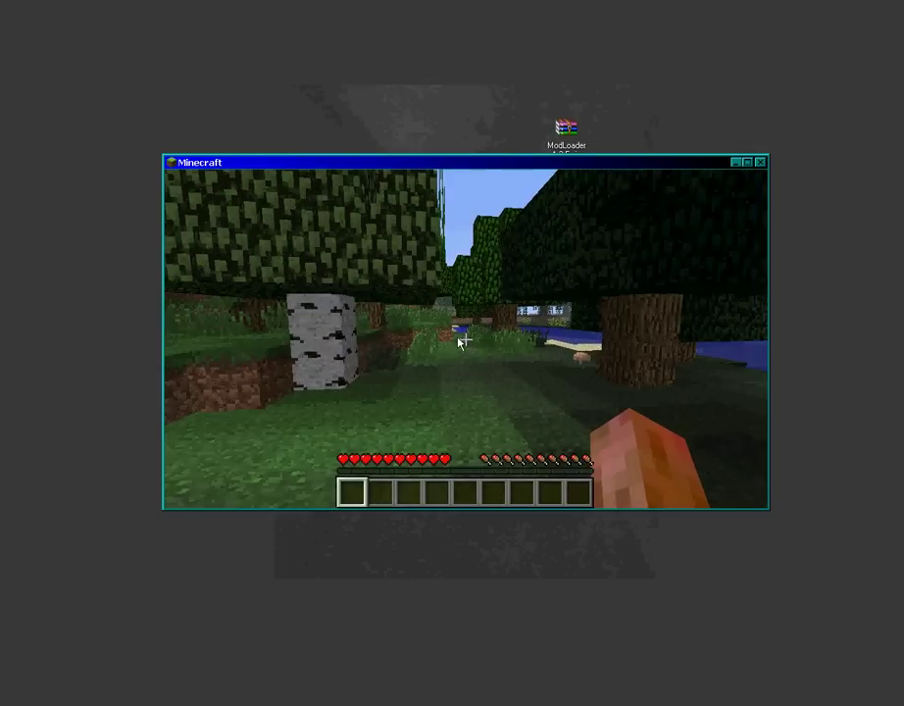
pyautogui.press('w')
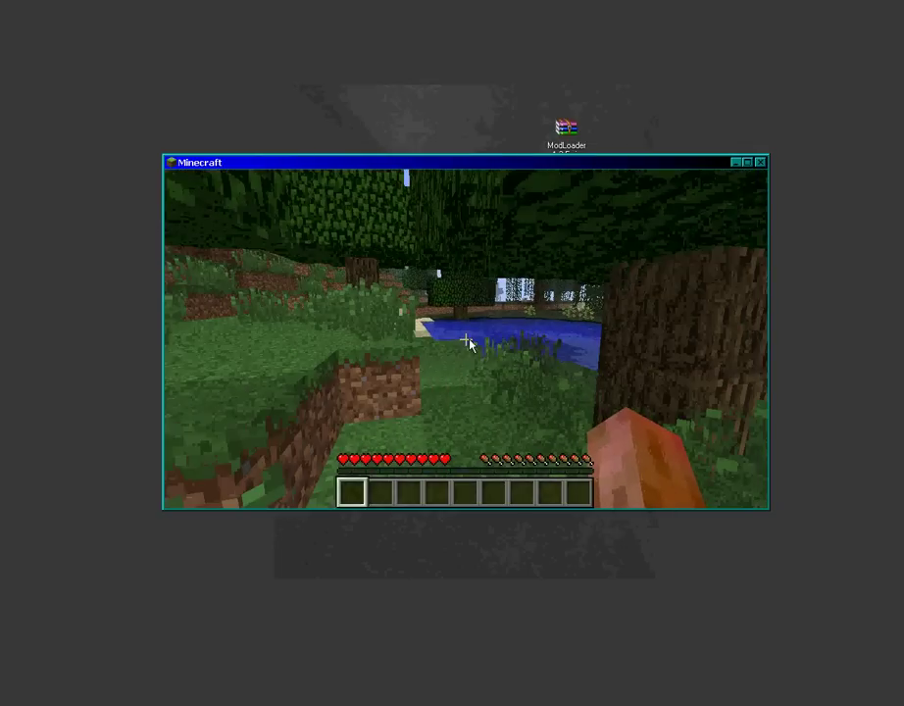
pyautogui.press('w')
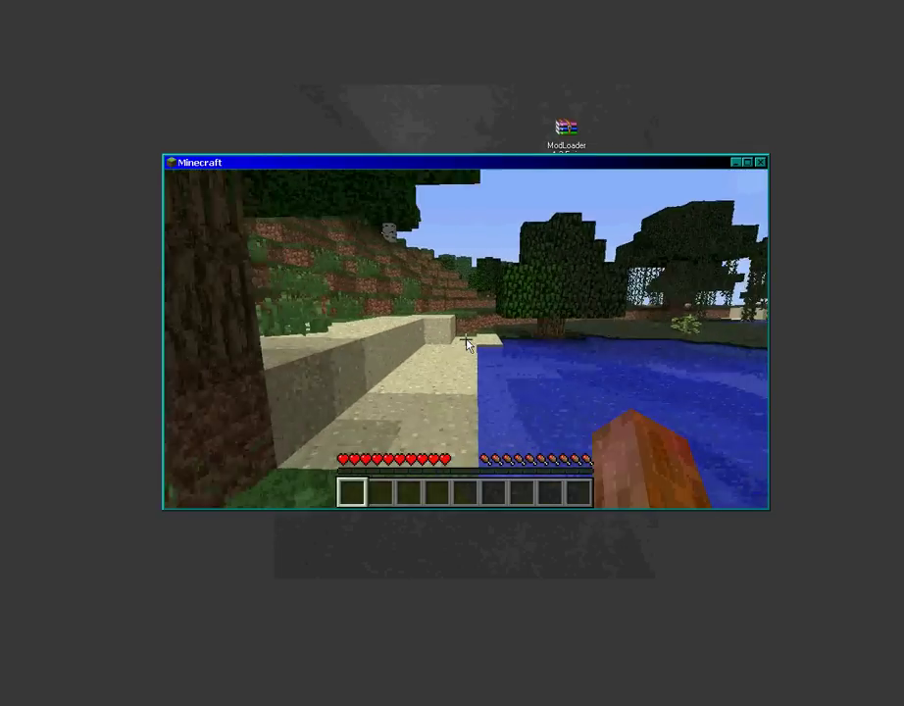
# - Cross the water to the swampy bank, then break the nearest light-green plant and collect it
pyautogui.press('w')
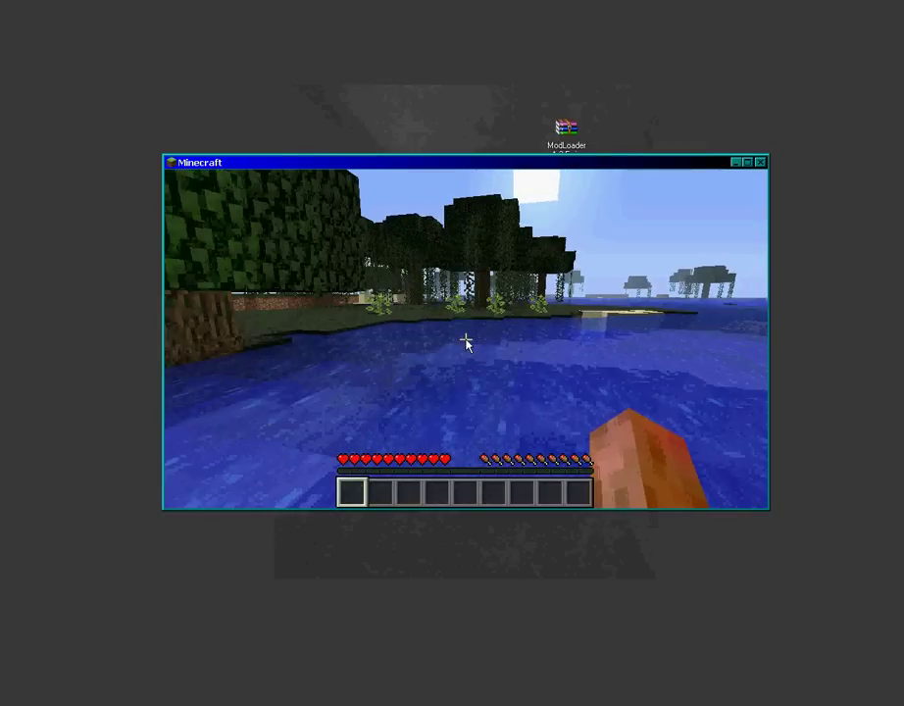
pyautogui.press('w')
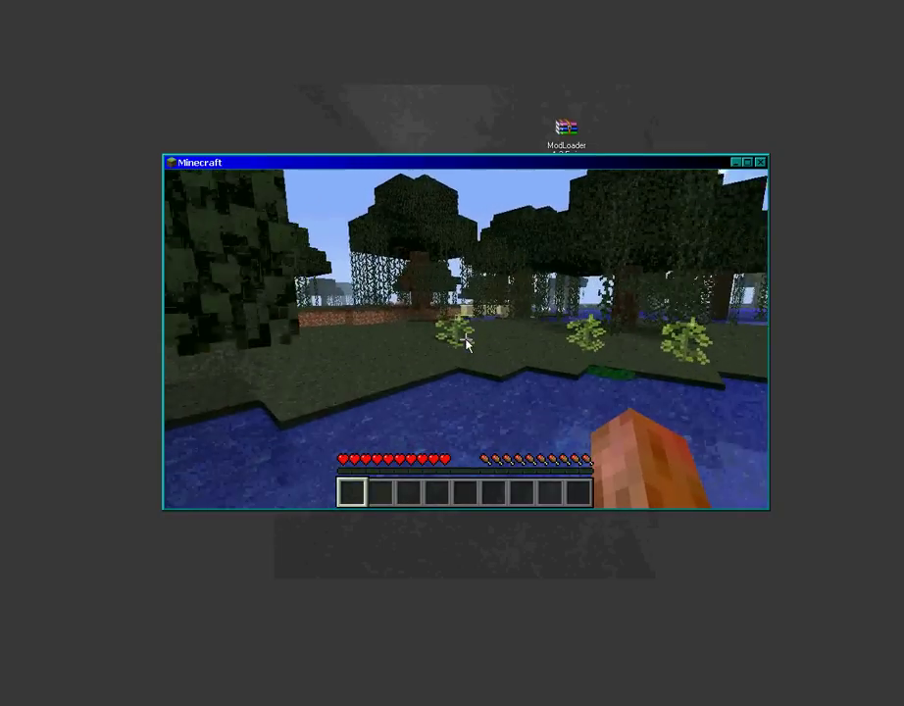
pyautogui.press('s')
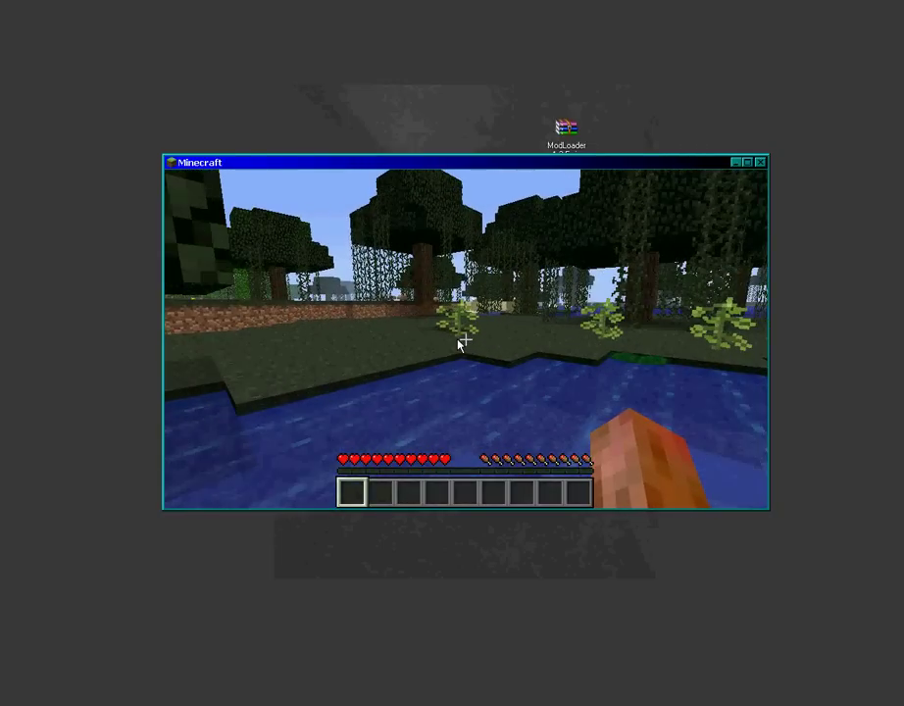
pyautogui.press('w')
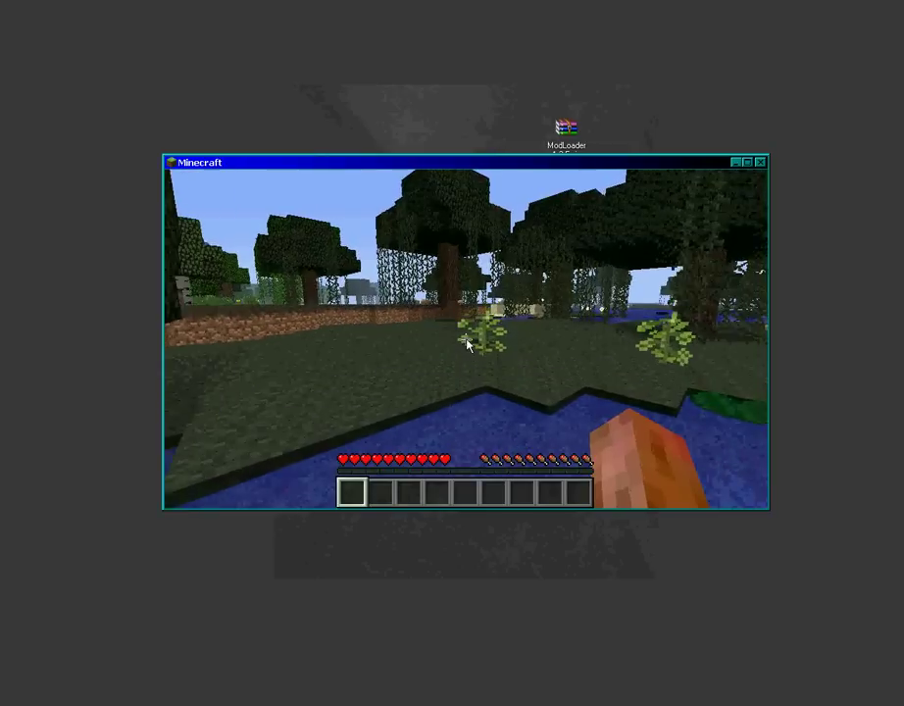
pyautogui.press('w')
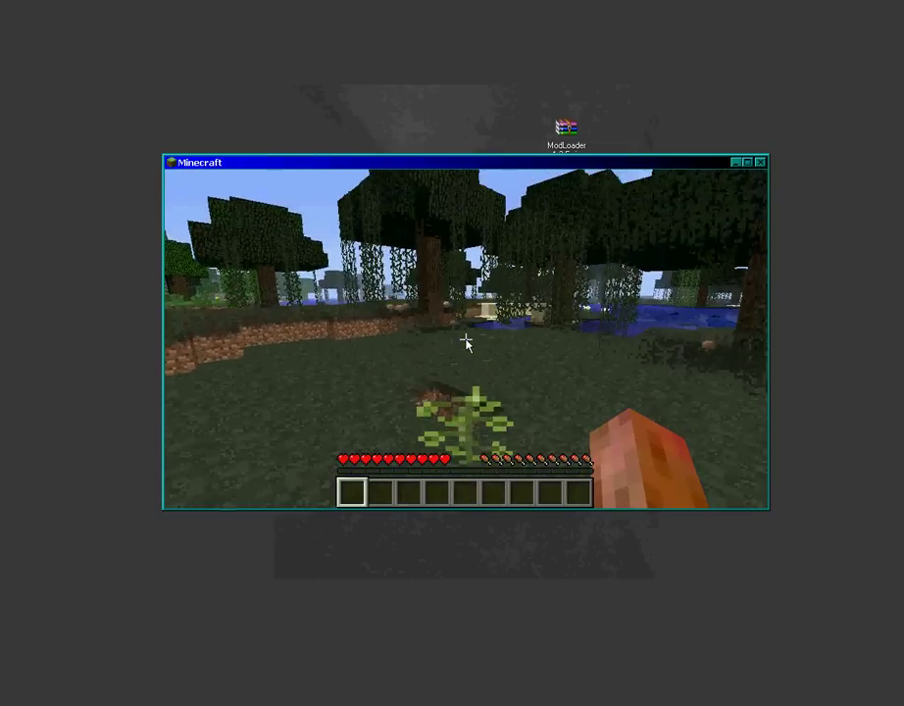
pyautogui.click(467, 344)
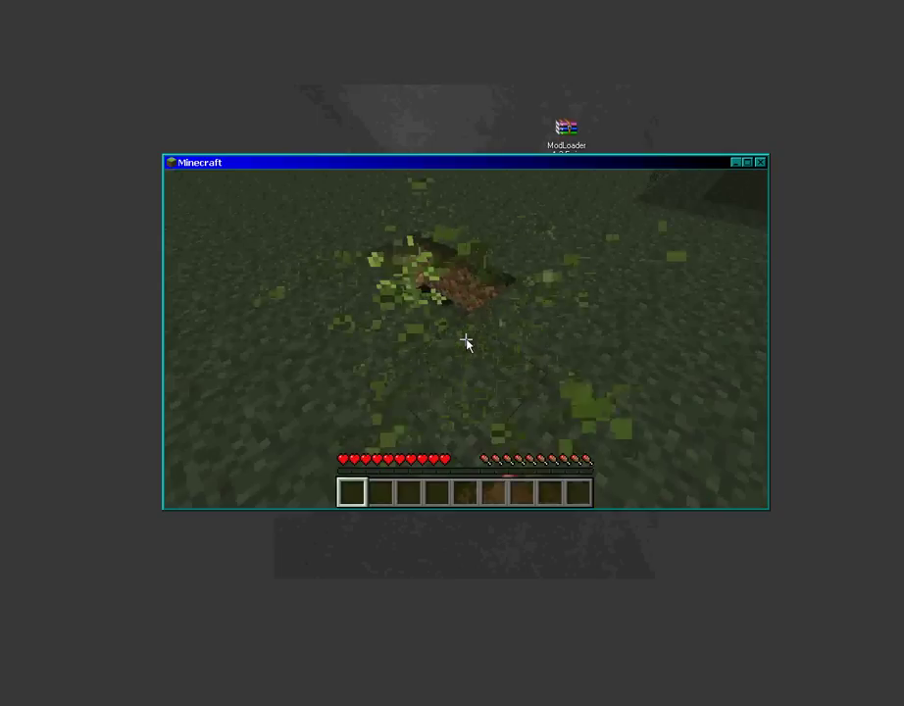
pyautogui.moveTo(467, 344)
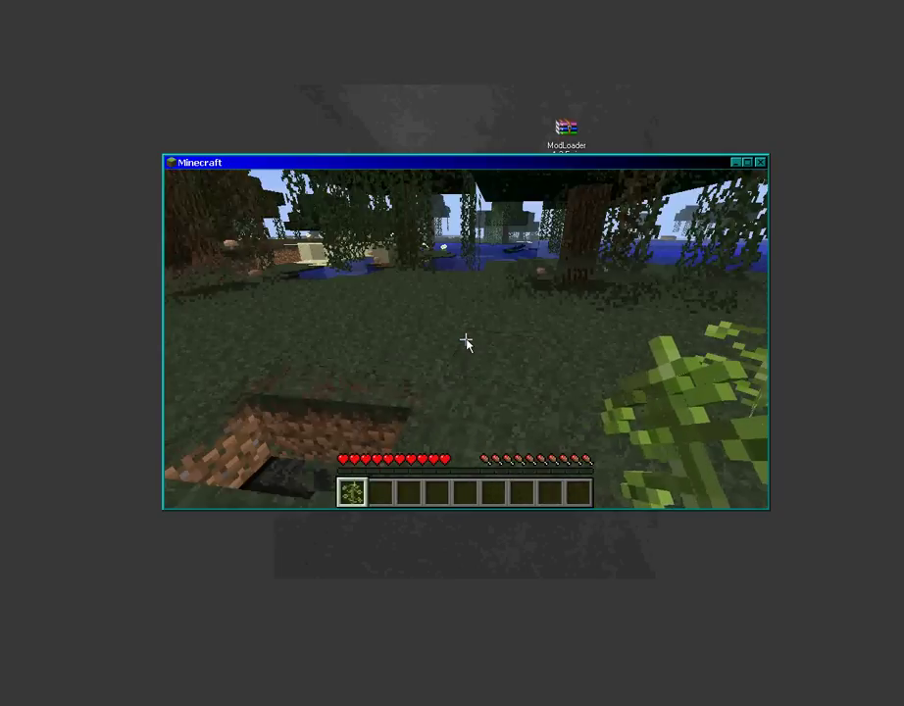
# - Save the world and quit to the title screen
pyautogui.press('Escape')
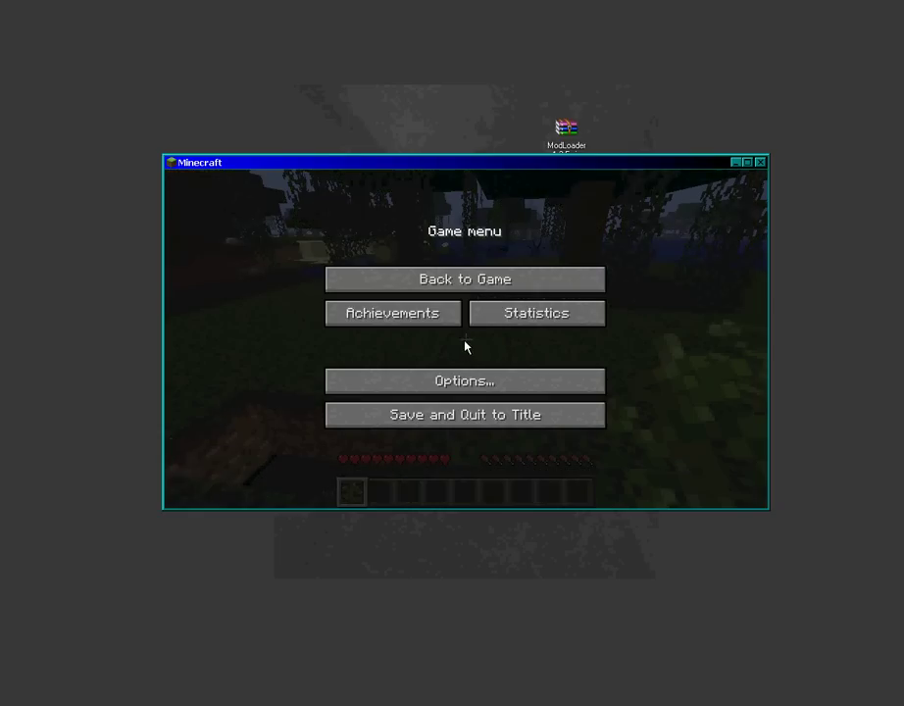
pyautogui.click(462, 419)
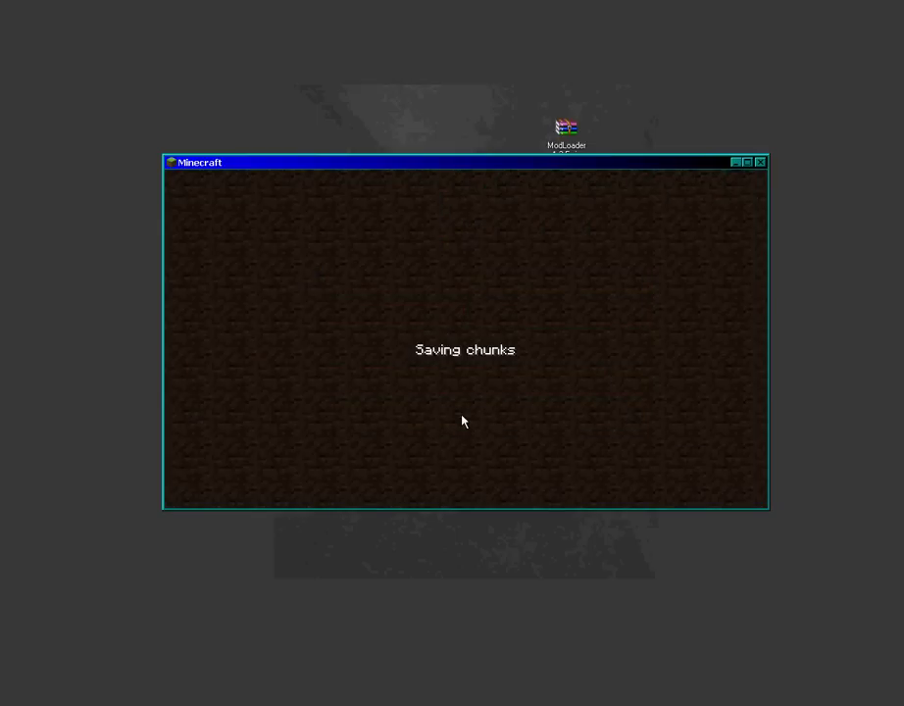